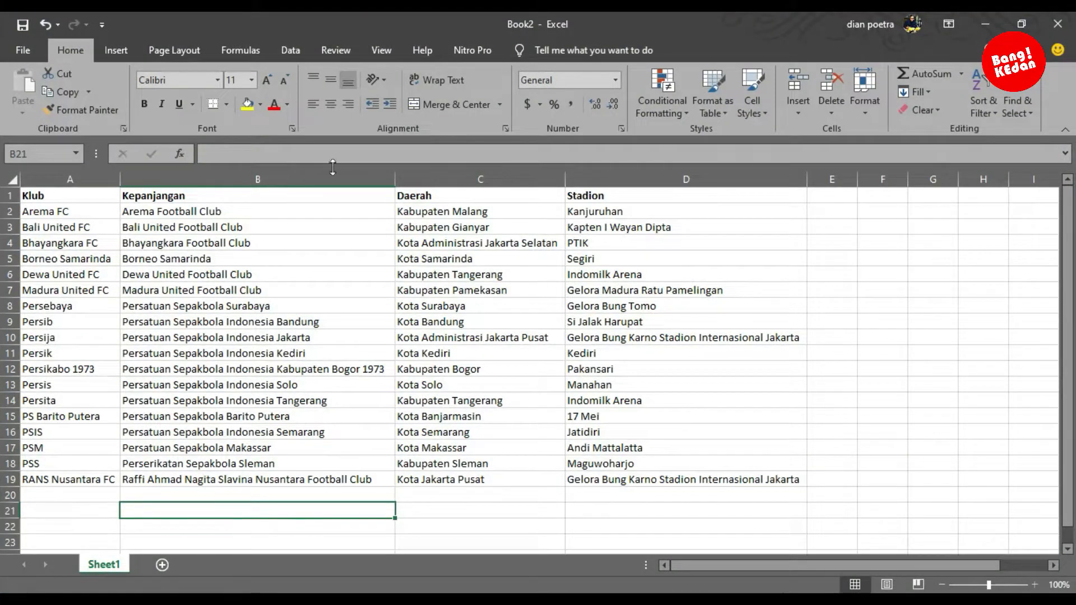
Step: Select the football club table with its headers, and switch to Chrome to open google.com/mymaps
drag(67, 196, 692, 480)
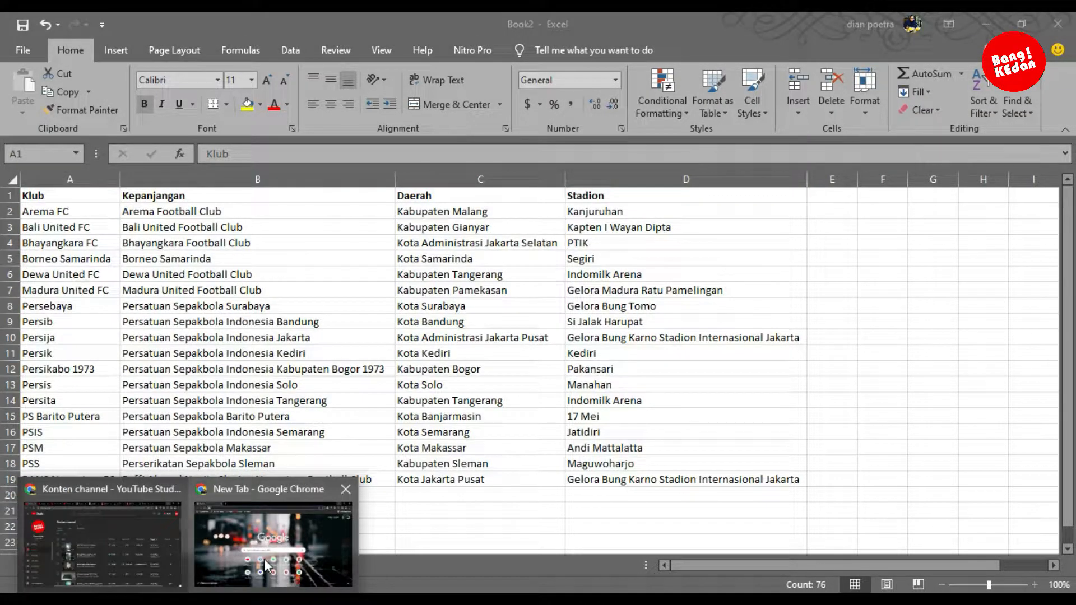
click(263, 559)
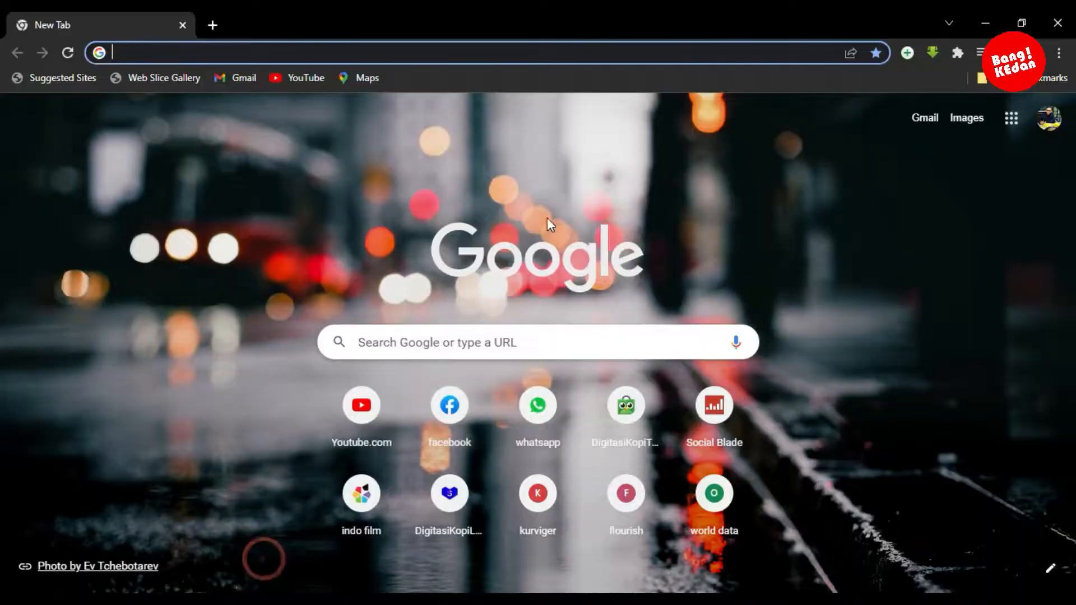
text(g)
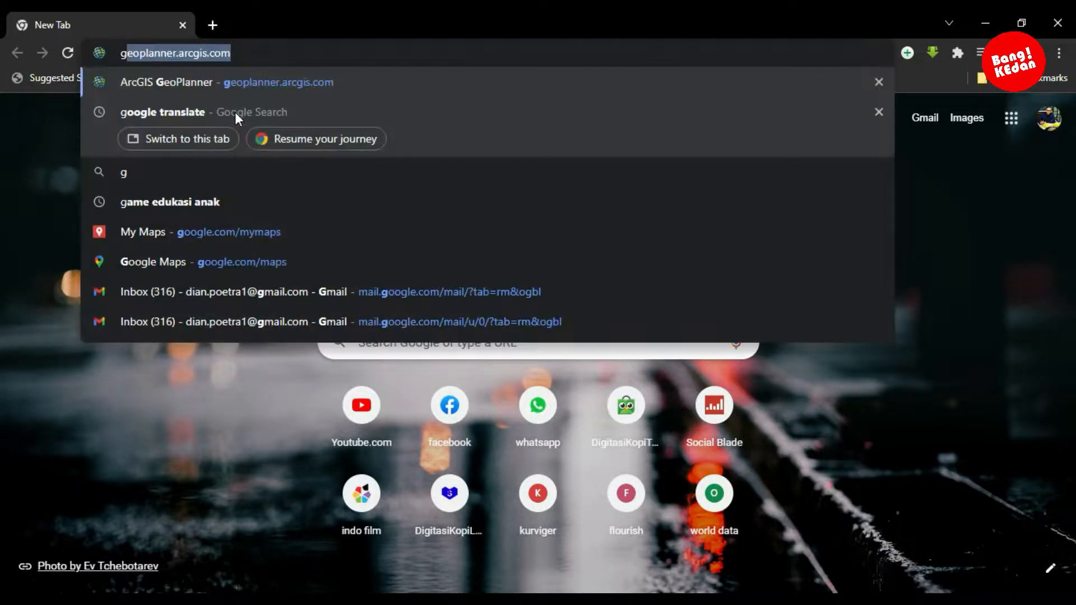
text(oogle.c)
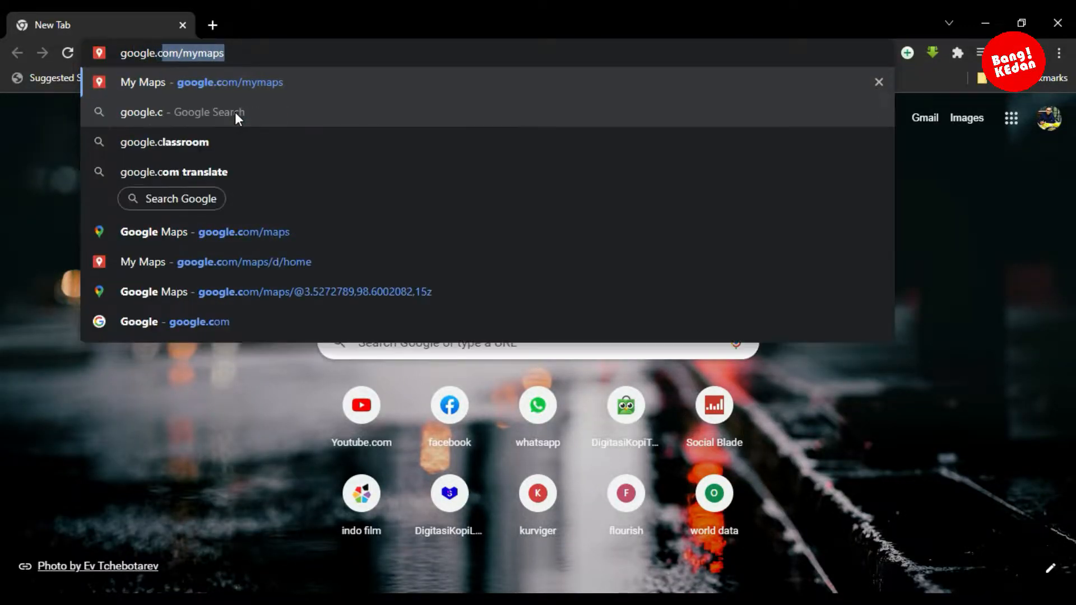
text(om/mymap)
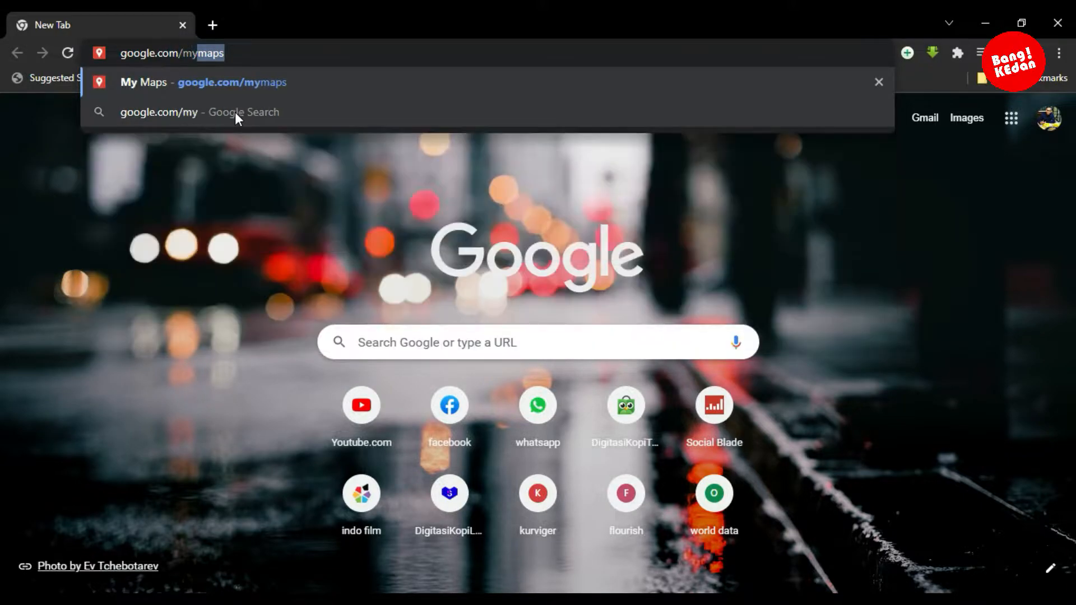
text(s)
key(Return)
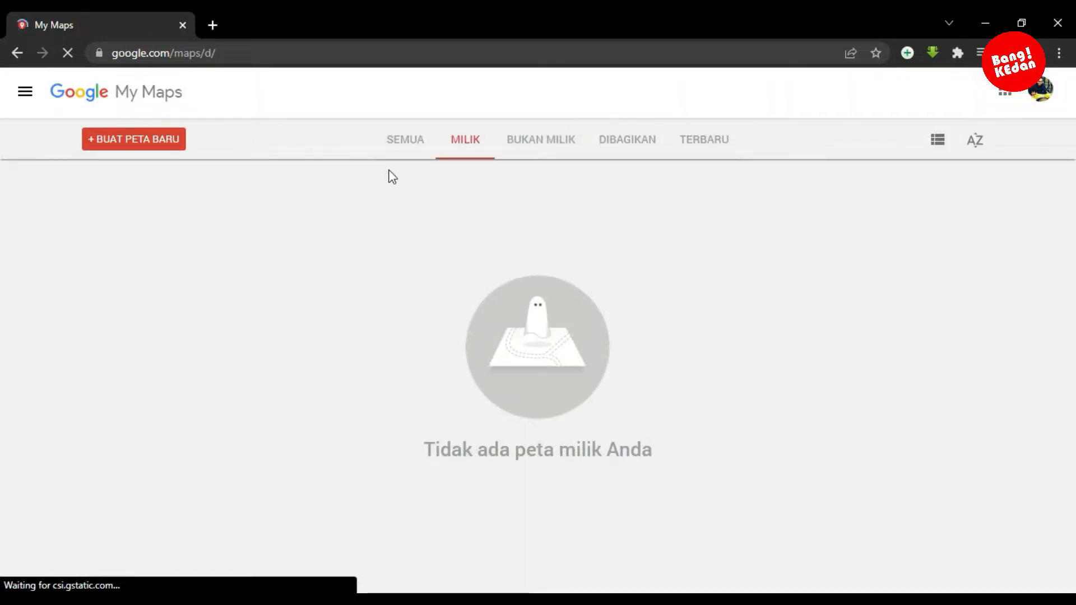
Step: Create a new map and import the Book2 workbook from the device into its untitled layer
click(135, 141)
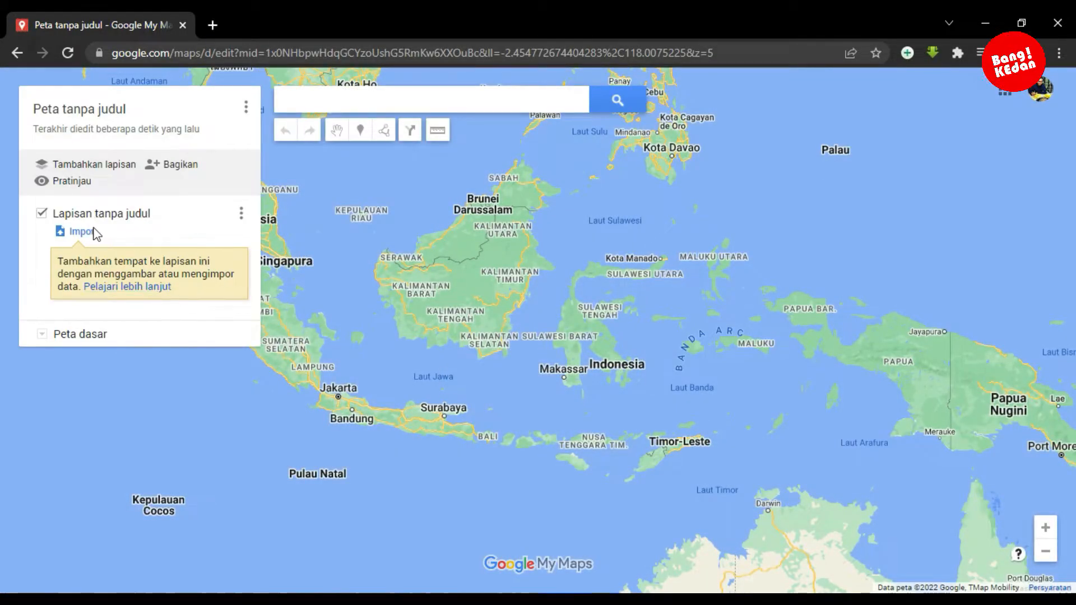
click(84, 234)
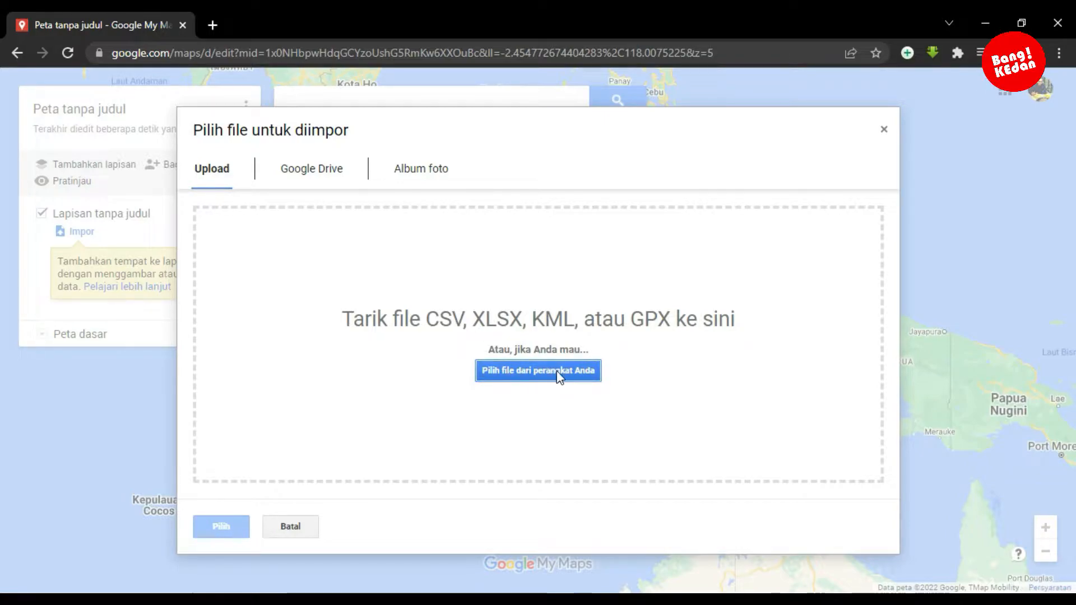
click(544, 372)
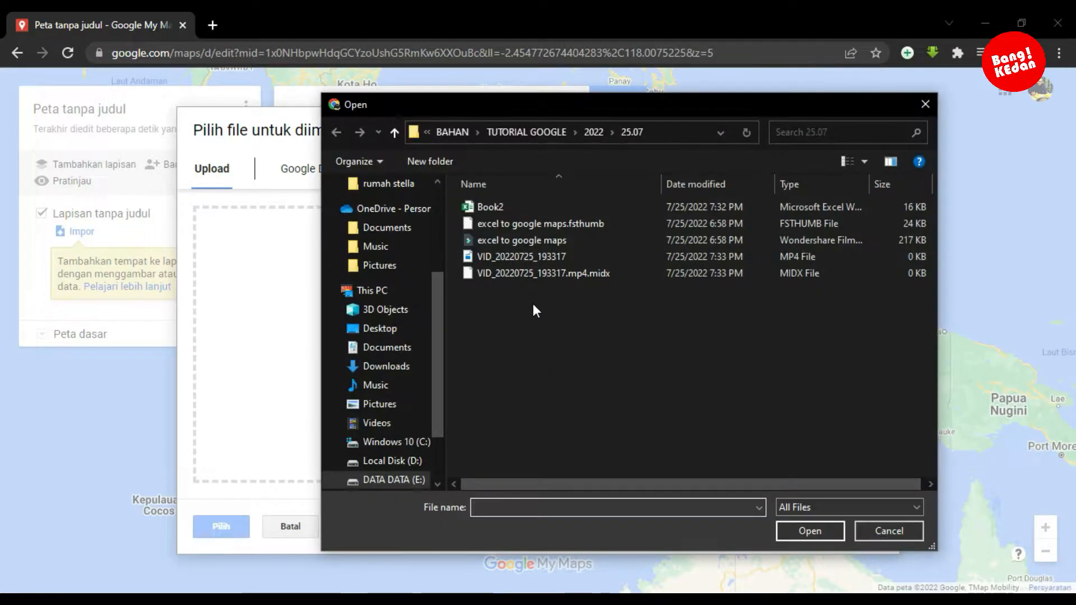
click(492, 209)
click(785, 528)
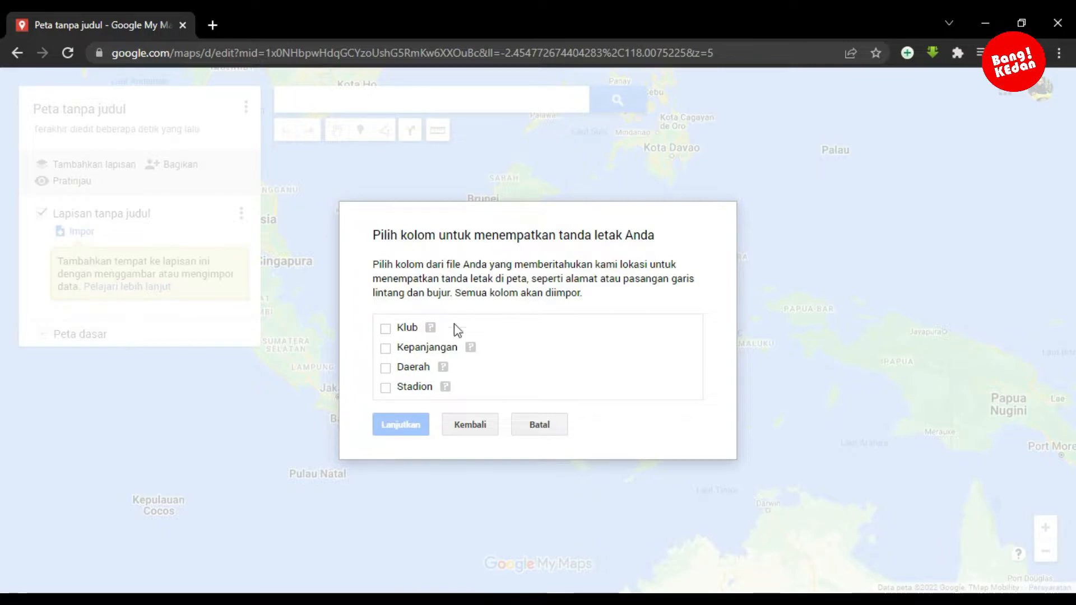
Step: Position the placemarks by the Kepanjangan, Daerah and Stadion columns and title them by the Klub column
click(386, 348)
click(386, 367)
click(386, 386)
click(405, 427)
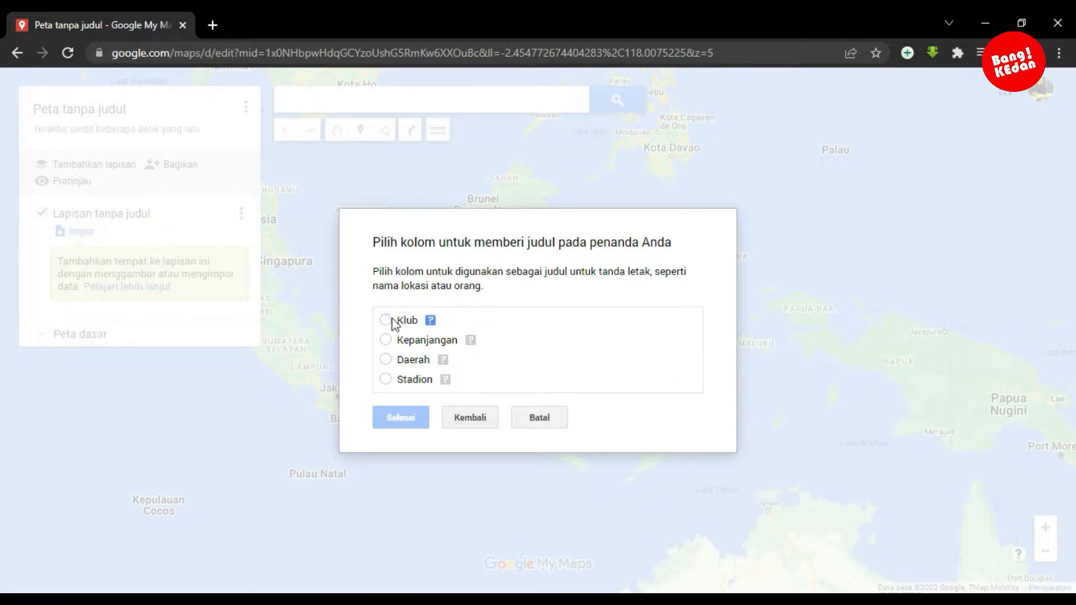
click(386, 321)
click(386, 417)
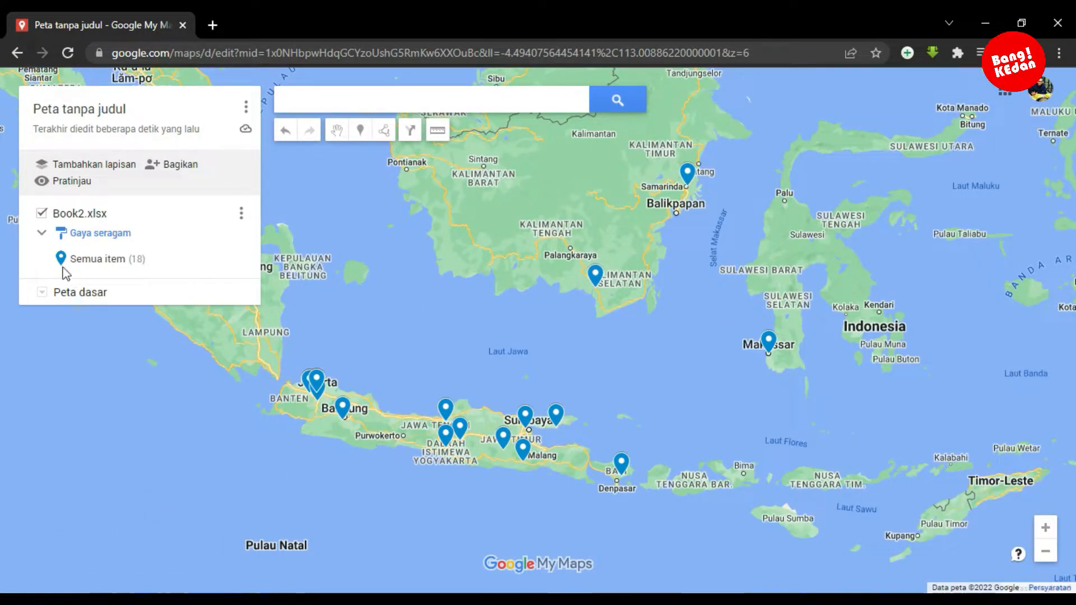
Step: Examine the imported clubs' placemark details and locations in the Book2.xlsx layer, from Arema FC to RANS Nusantara FC
click(42, 234)
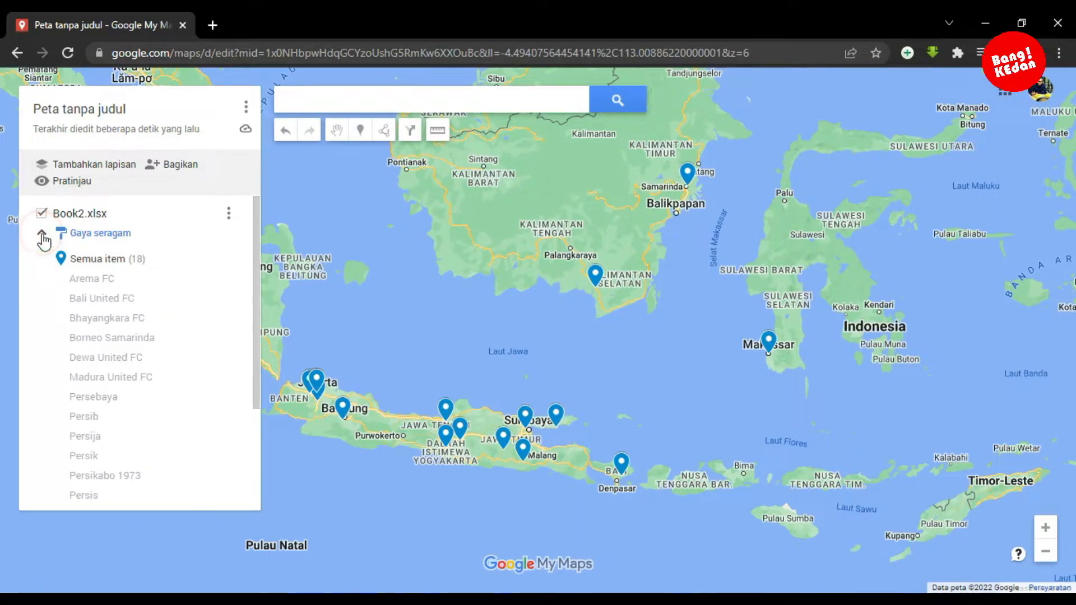
click(79, 276)
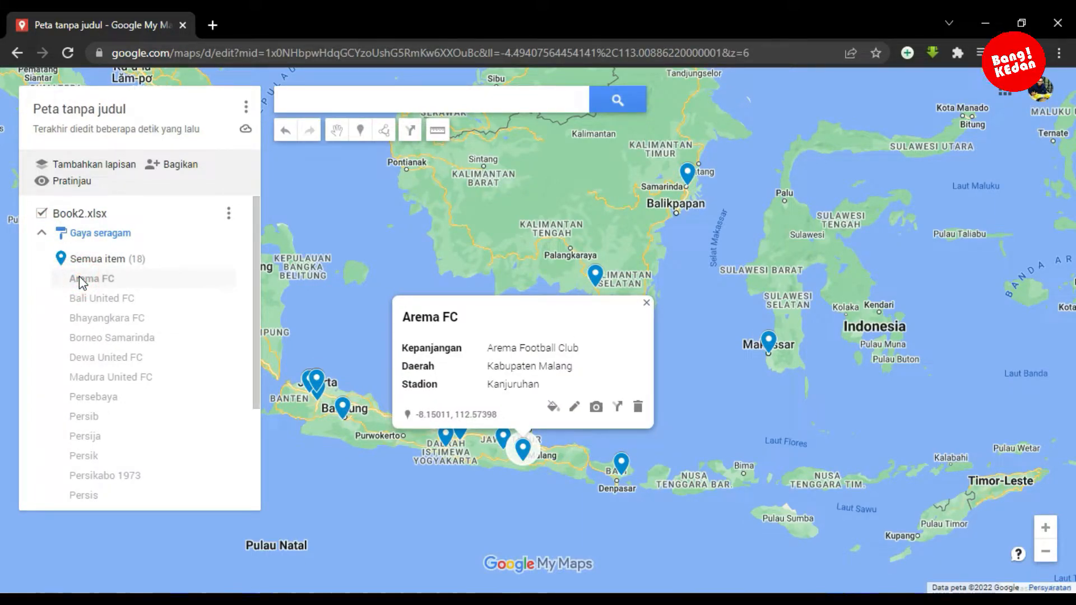
click(80, 302)
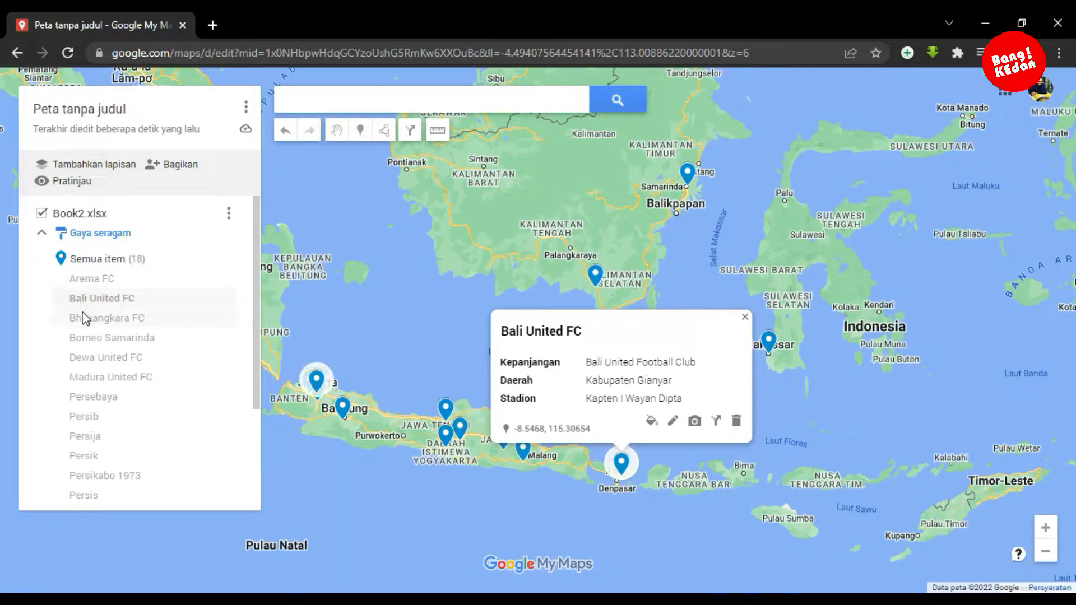
click(83, 320)
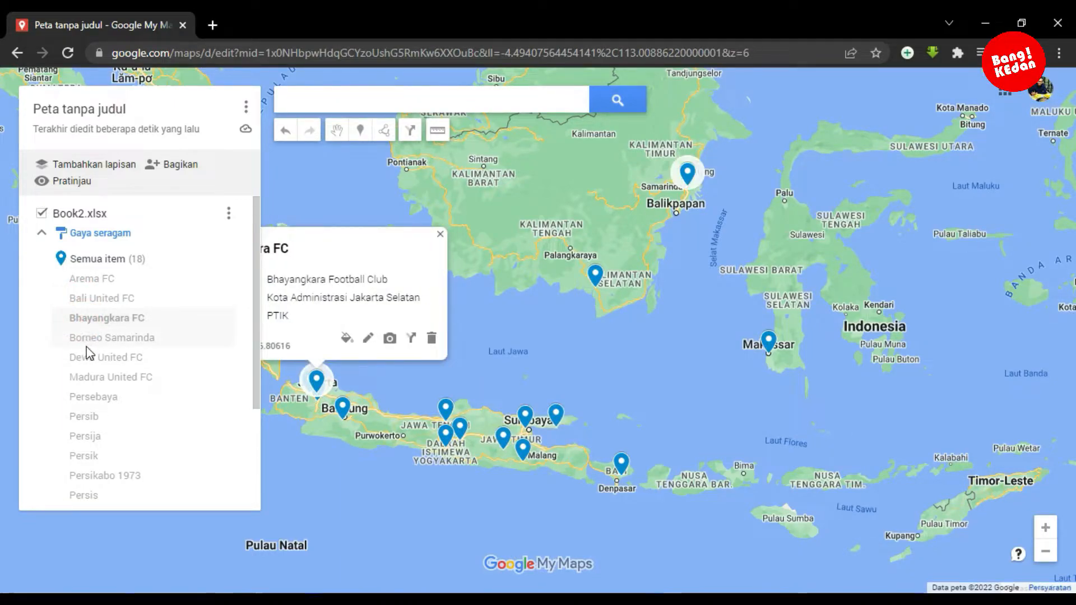
click(88, 344)
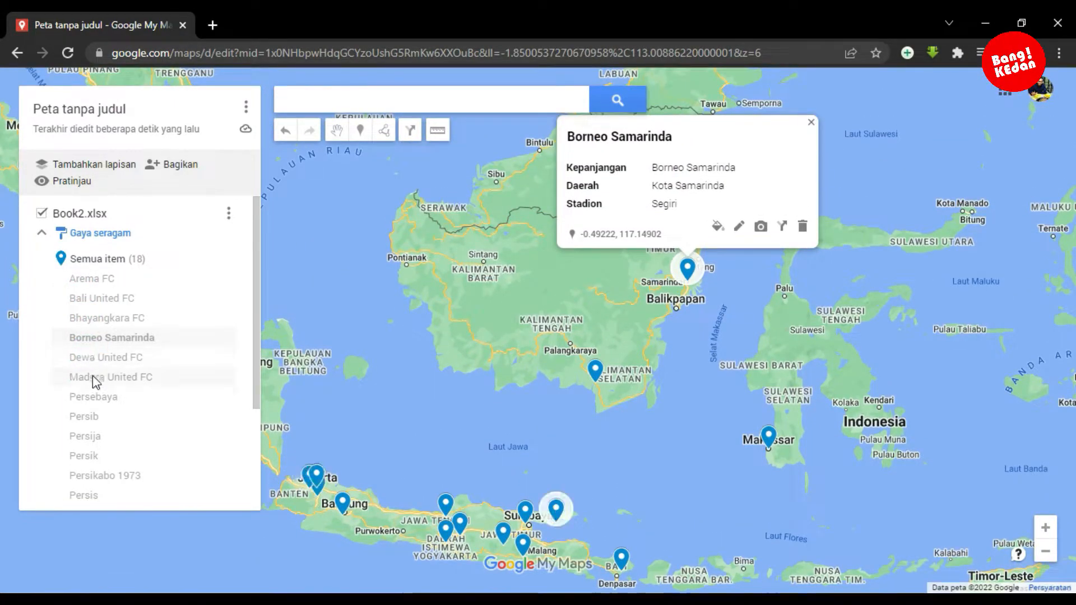
click(95, 476)
scroll(96, 480, down, 2)
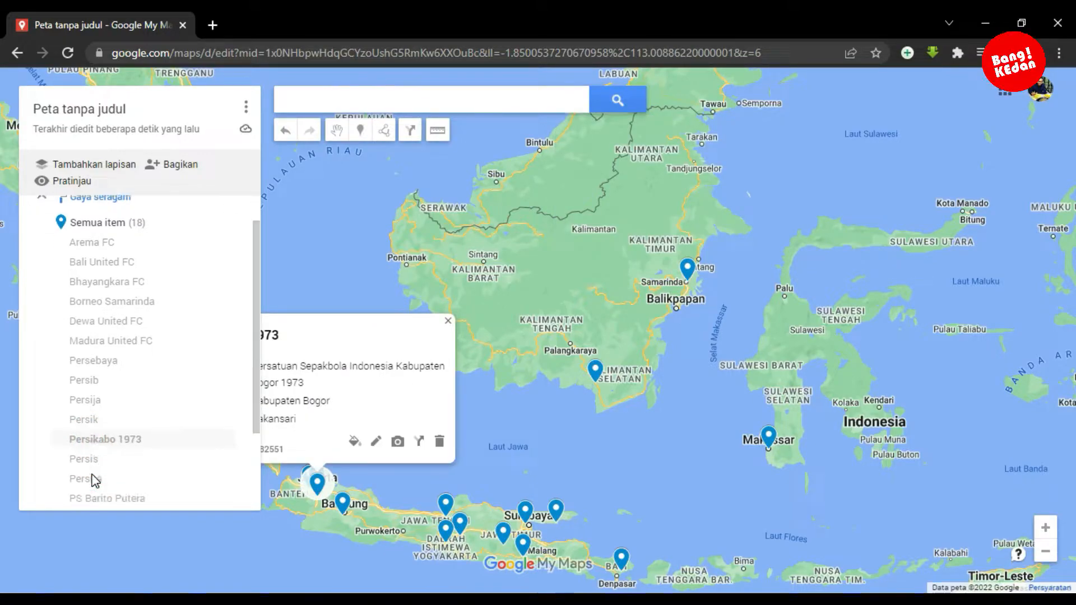
click(97, 456)
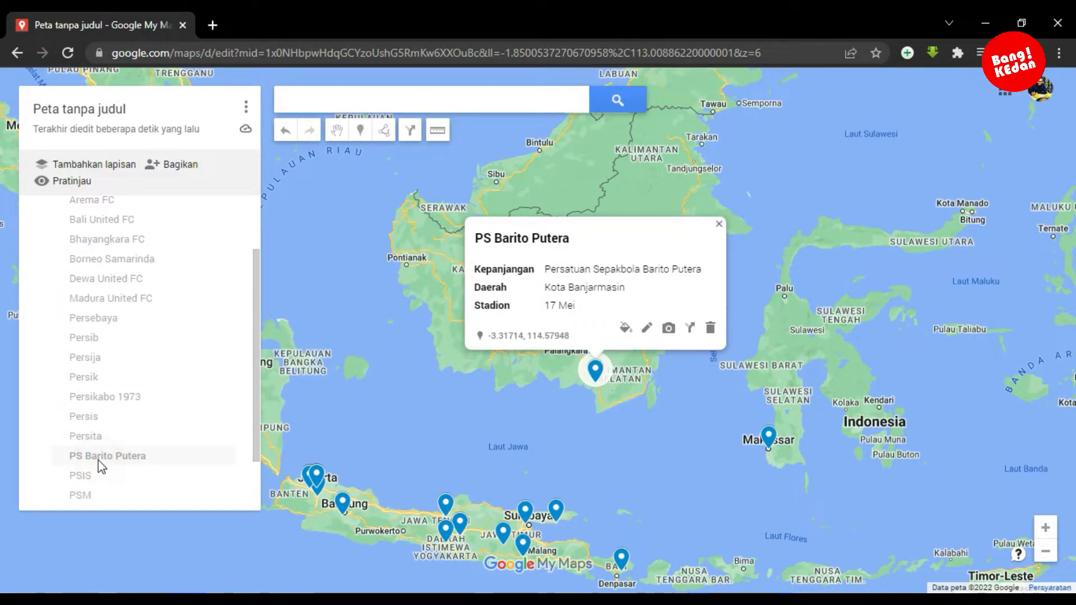
click(94, 476)
scroll(95, 481, down, 2)
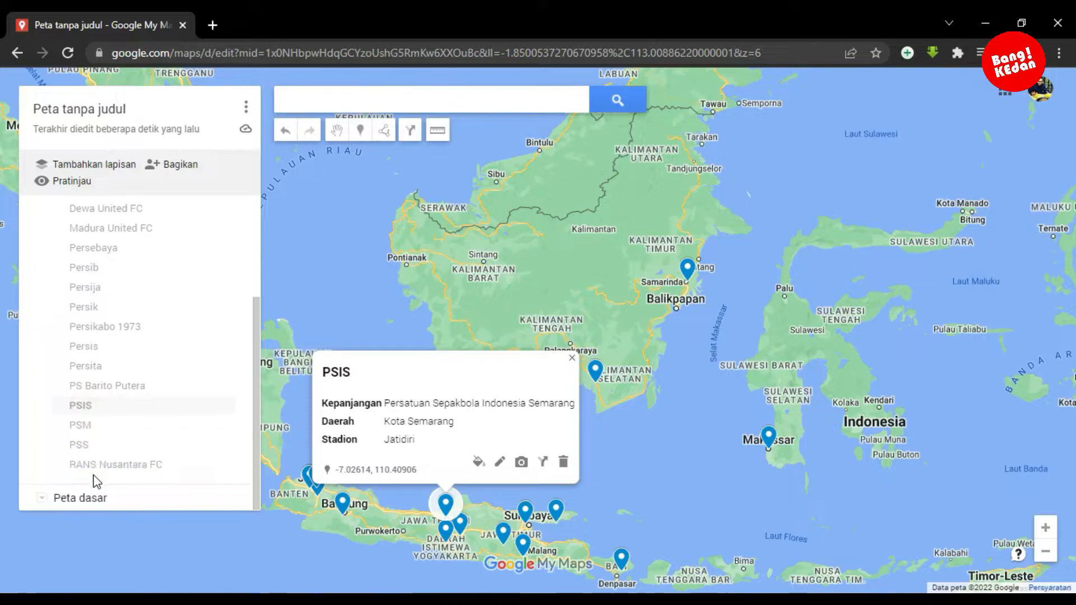
click(95, 474)
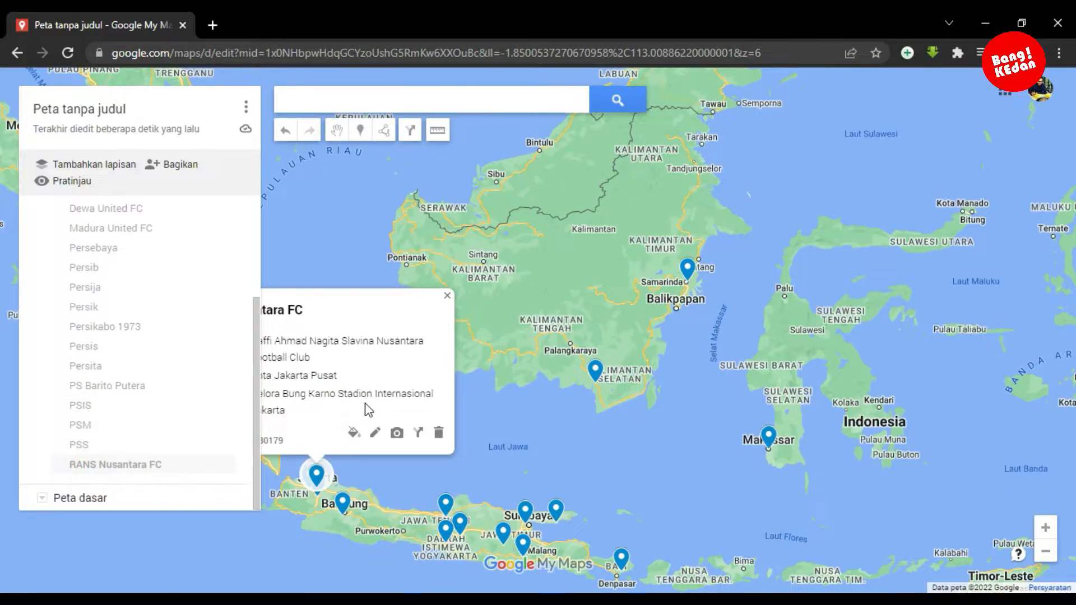
scroll(634, 408, down, 2)
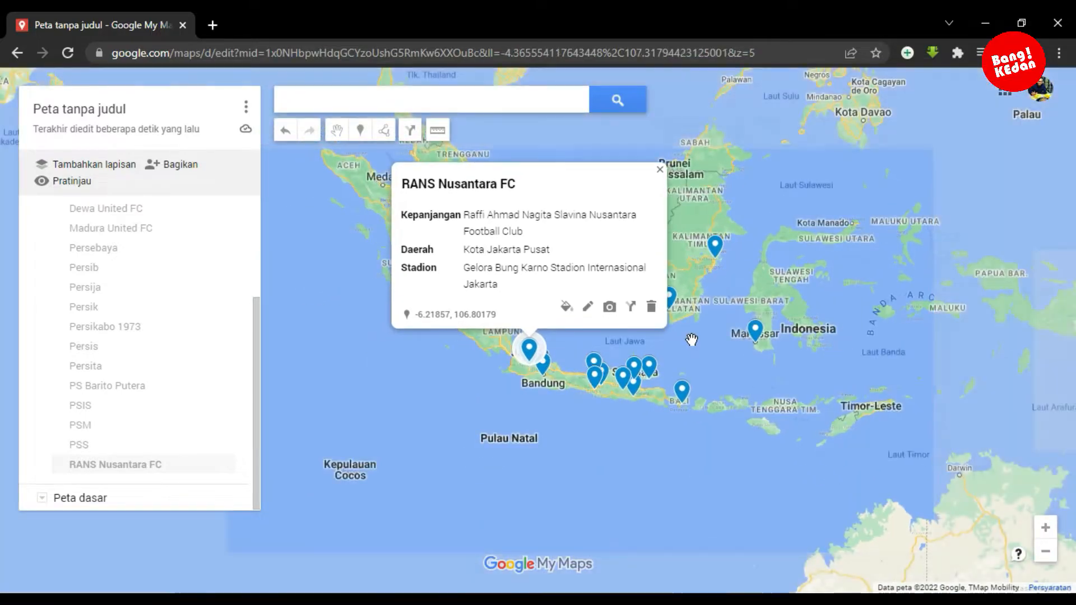
double_click(691, 339)
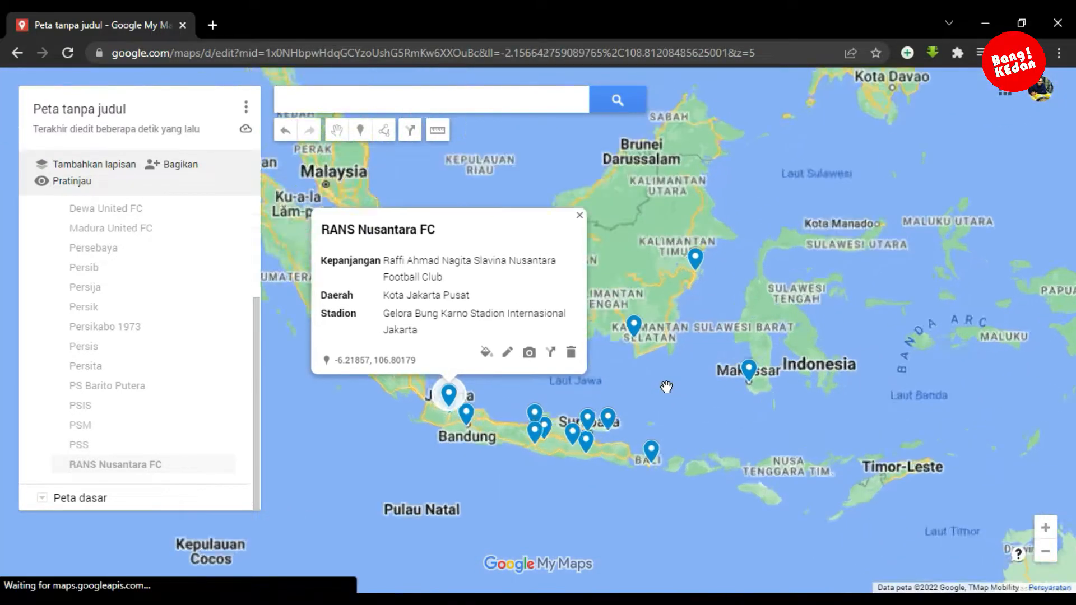
drag(572, 327, 639, 333)
drag(255, 316, 253, 180)
click(41, 233)
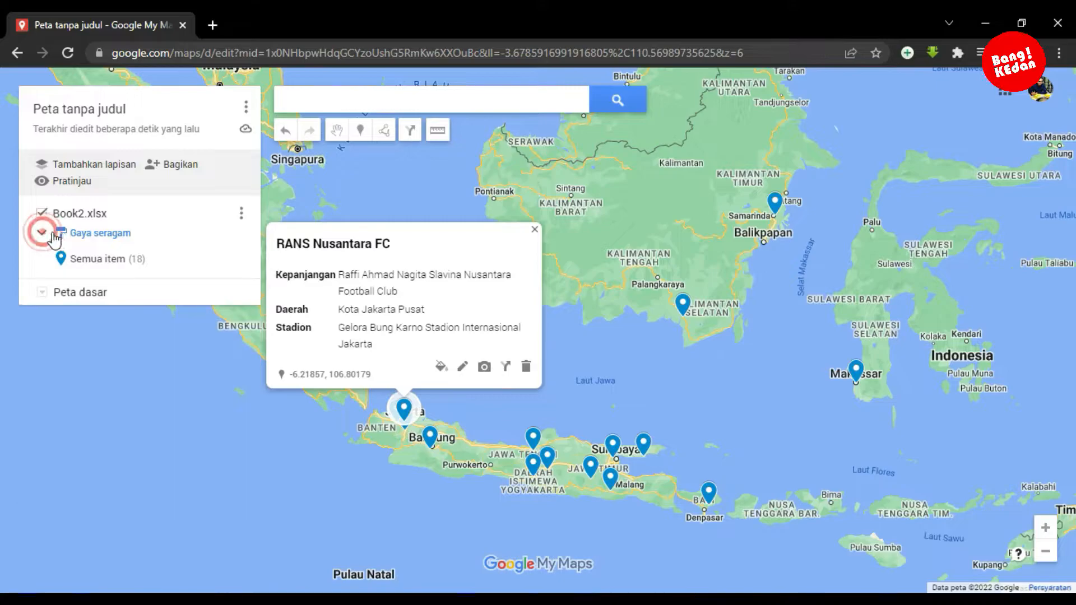
Step: Set the Book2.xlsx layer's places to be grouped by Gaya tersendiri
click(64, 233)
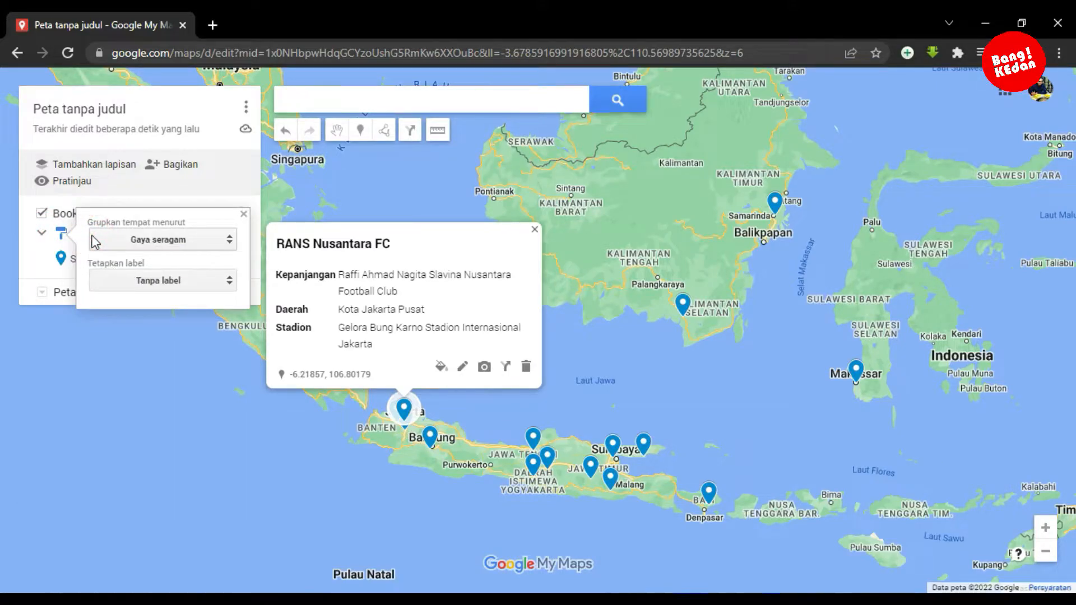
scroll(408, 432, up, 3)
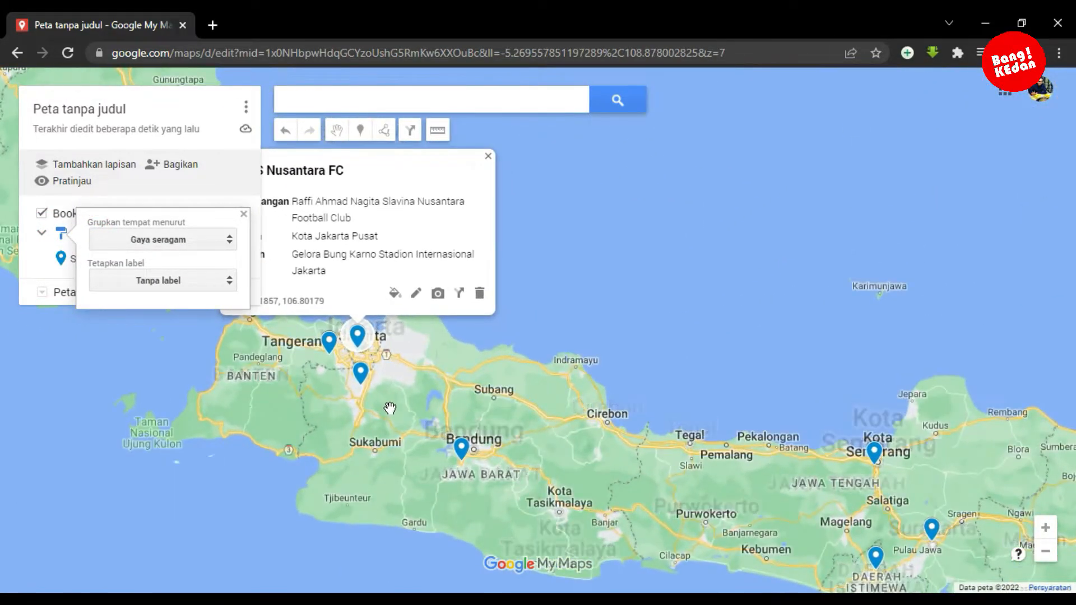
scroll(300, 315, up, 1)
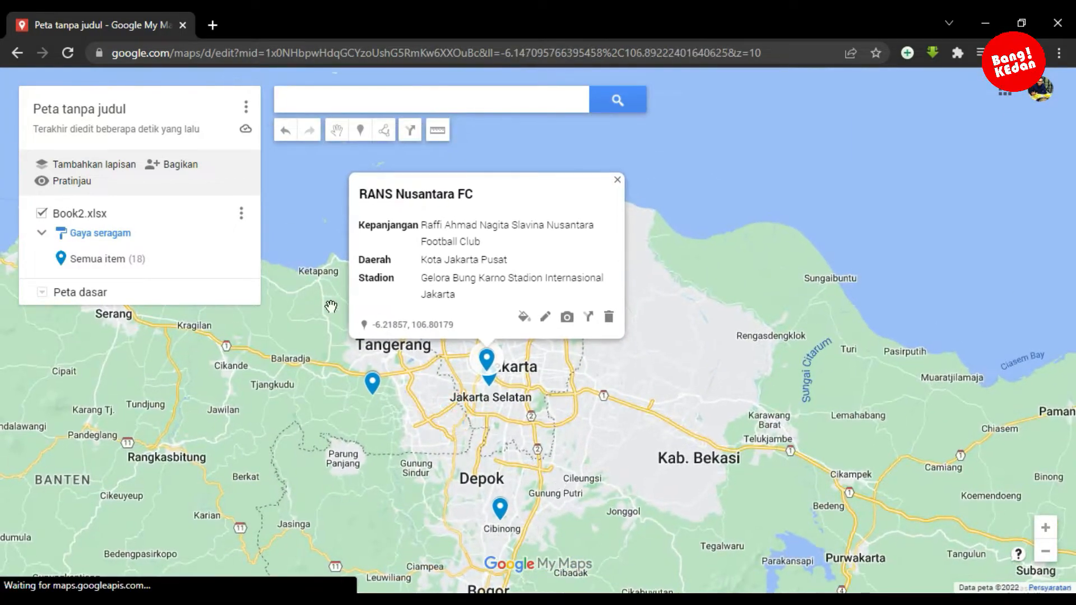
click(79, 234)
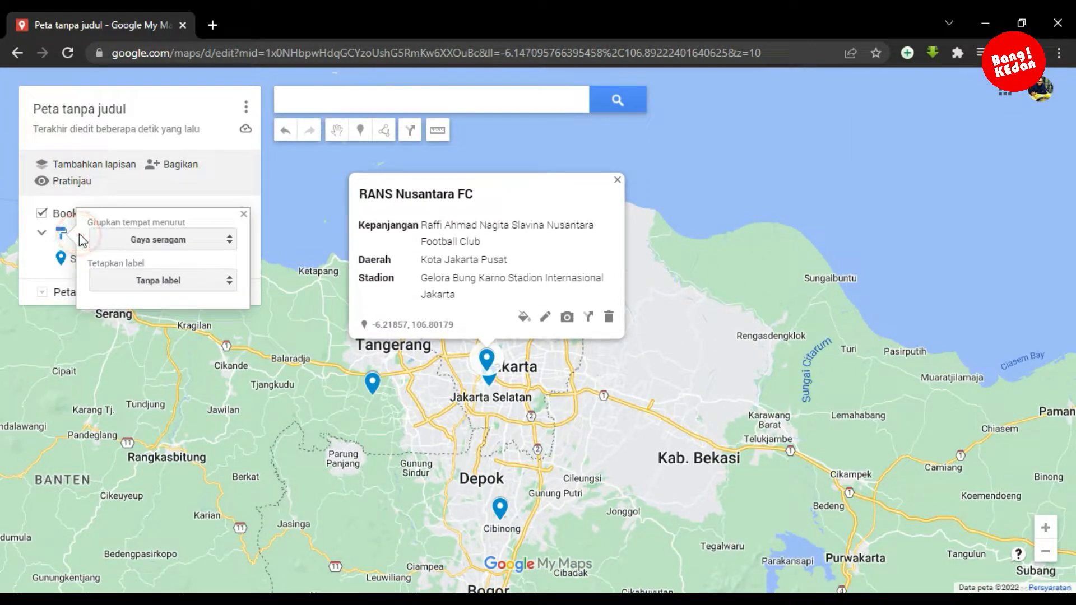
click(163, 246)
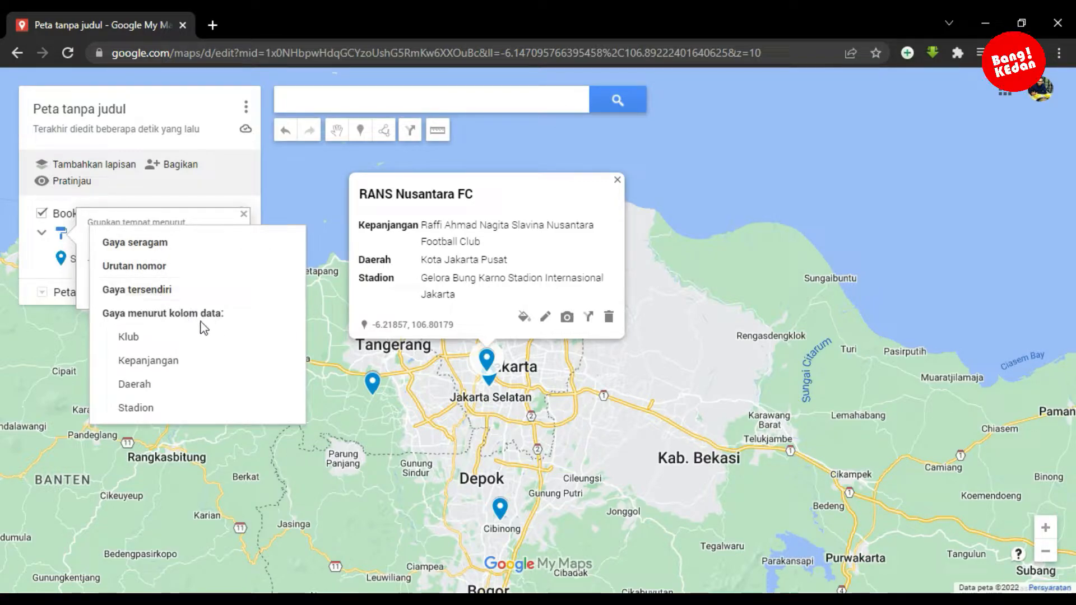
click(162, 293)
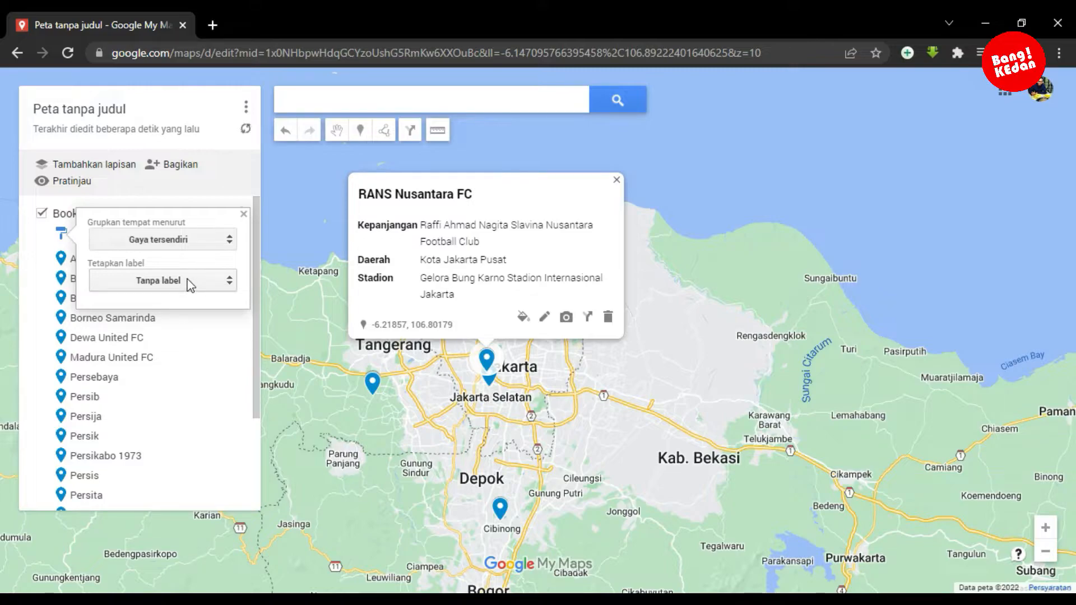
Step: Change the Book2.xlsx layer's grouping style to Urutan nomor so the placemarks are numbered
click(187, 249)
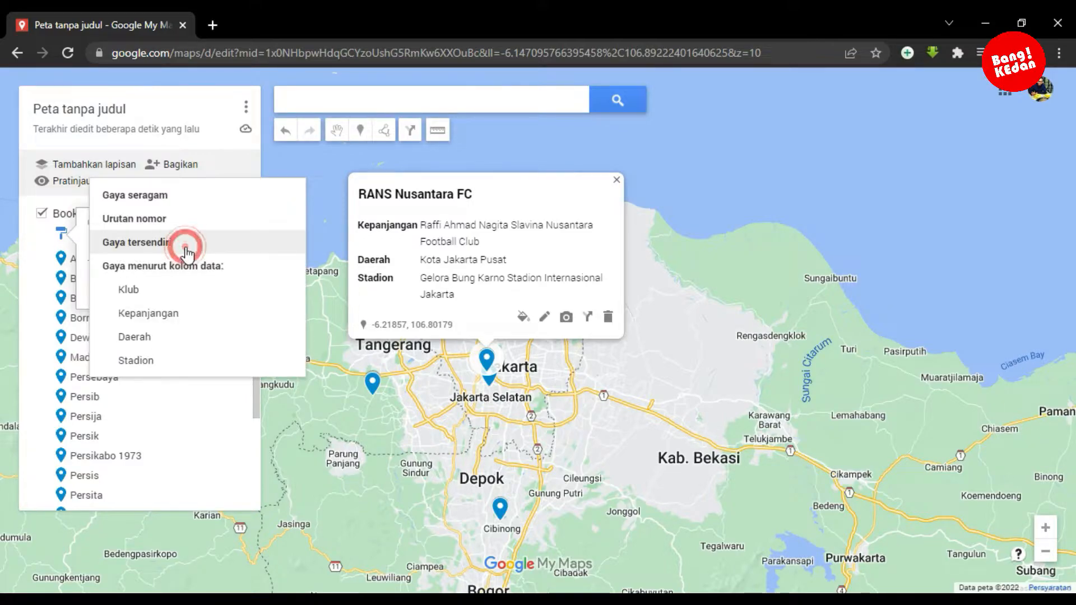
click(141, 240)
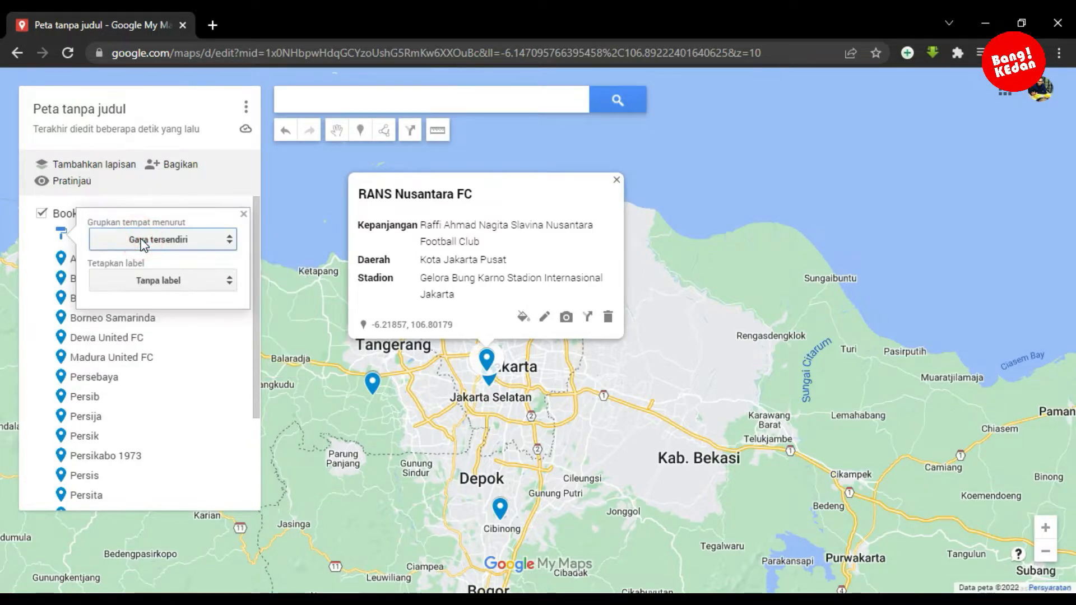
click(183, 246)
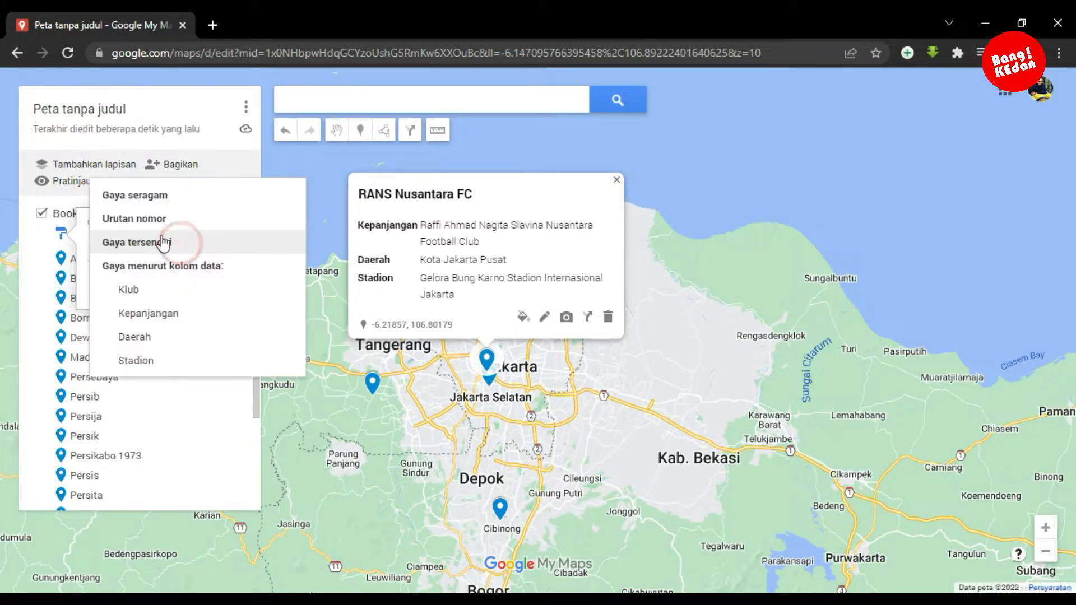
click(153, 216)
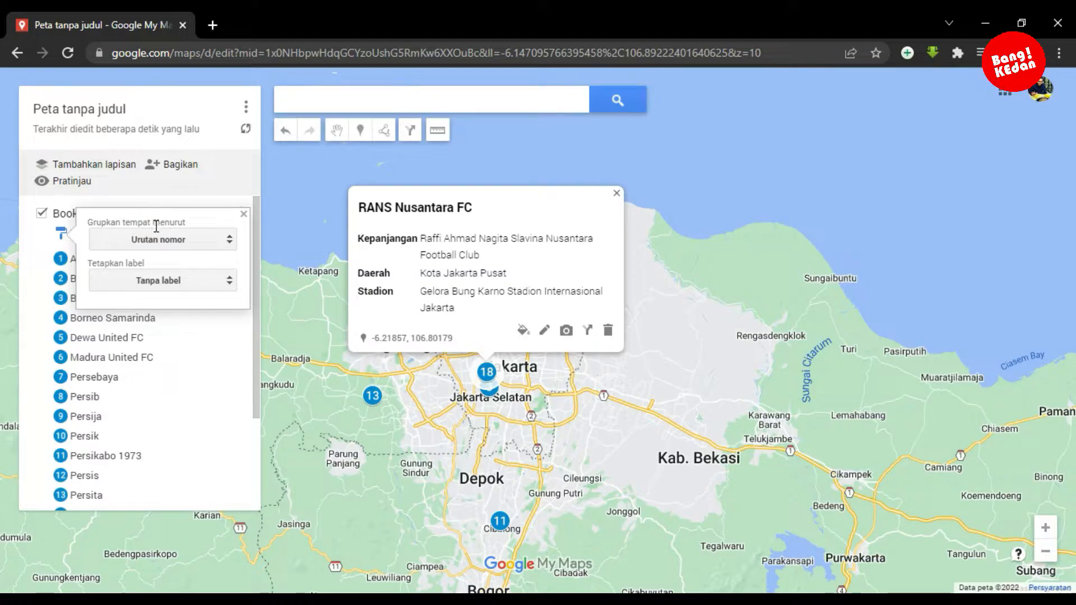
Step: Try the Gaya seragam grouping on the Book2.xlsx layer's places, return it to Gaya tersendiri and dismiss the RANS Nusantara FC details
click(203, 240)
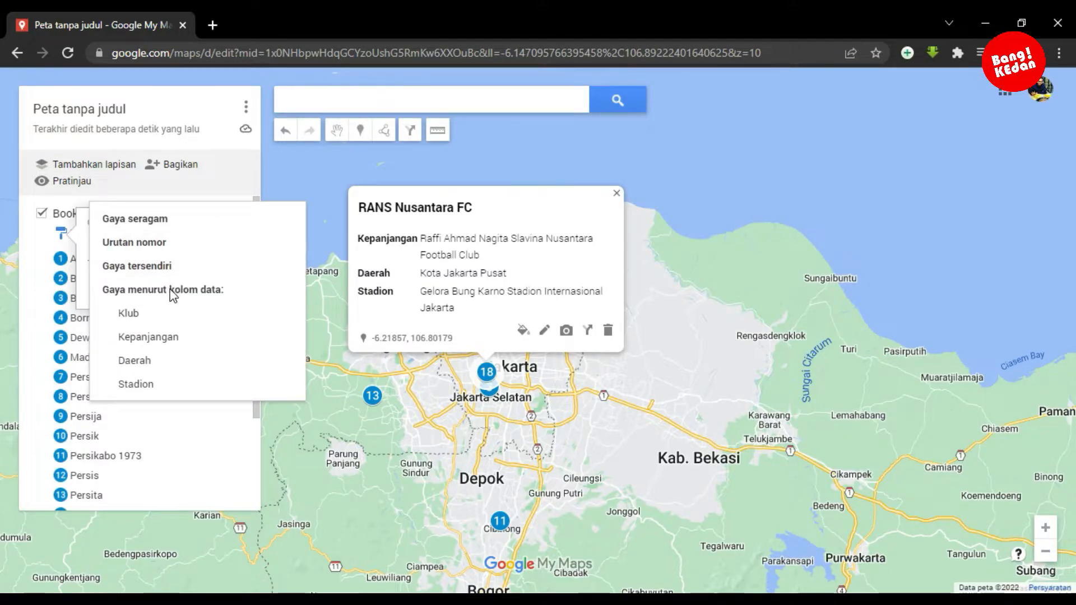
click(142, 219)
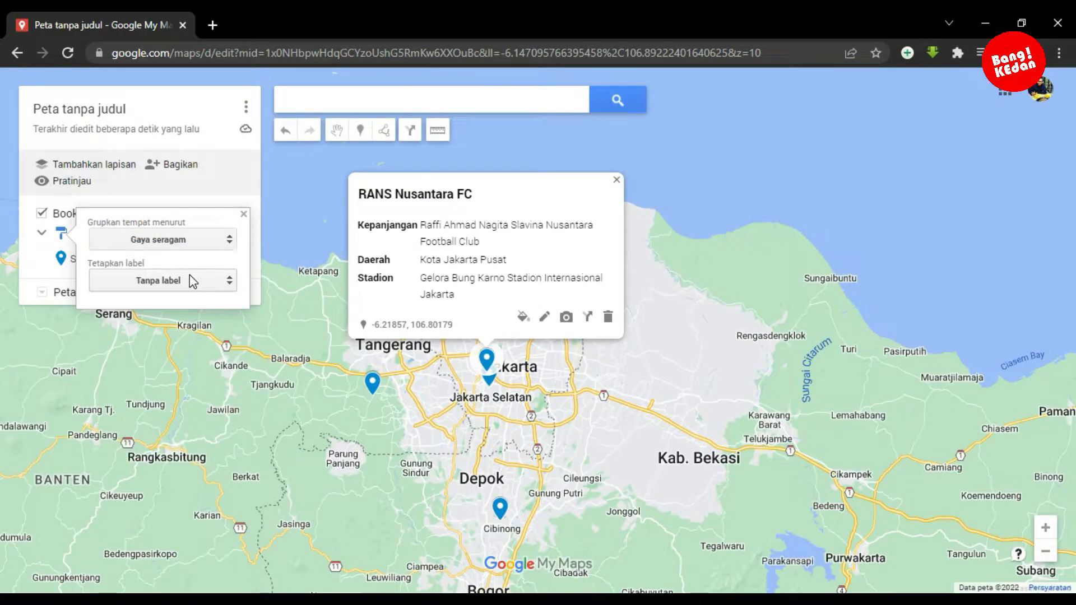
click(187, 244)
click(168, 289)
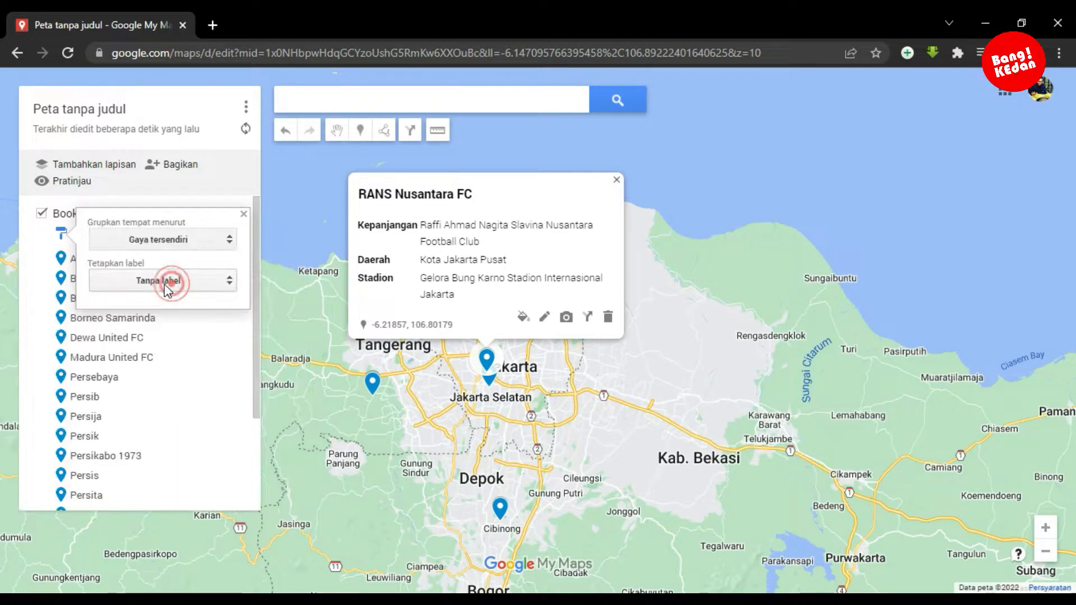
click(617, 180)
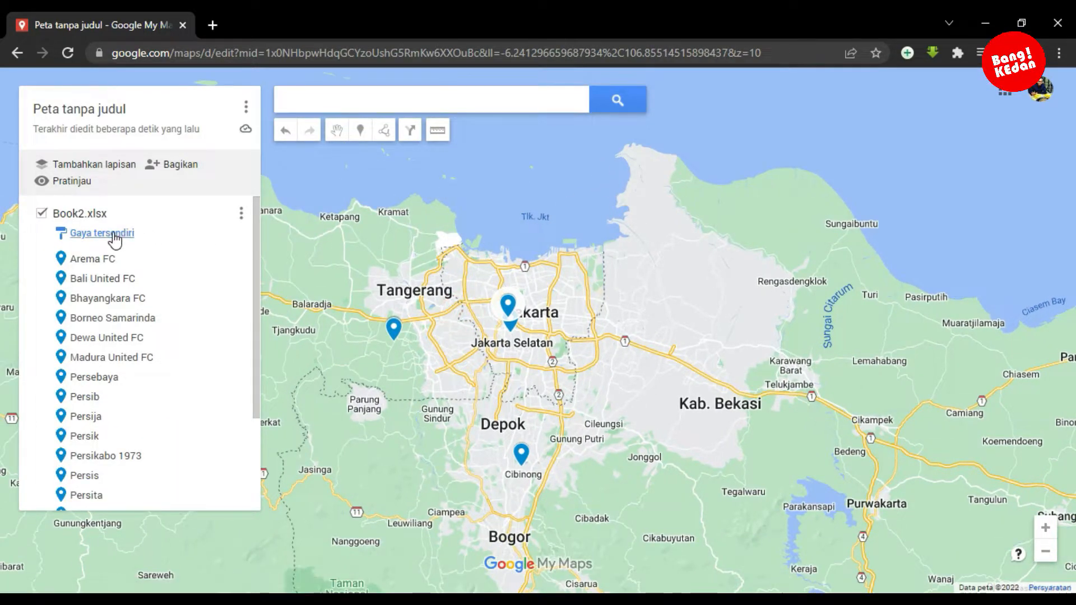
Step: Change the map's base map to the terrain style with shaded relief and check it around Jakarta and Jawa Barat
drag(257, 233, 277, 367)
click(55, 499)
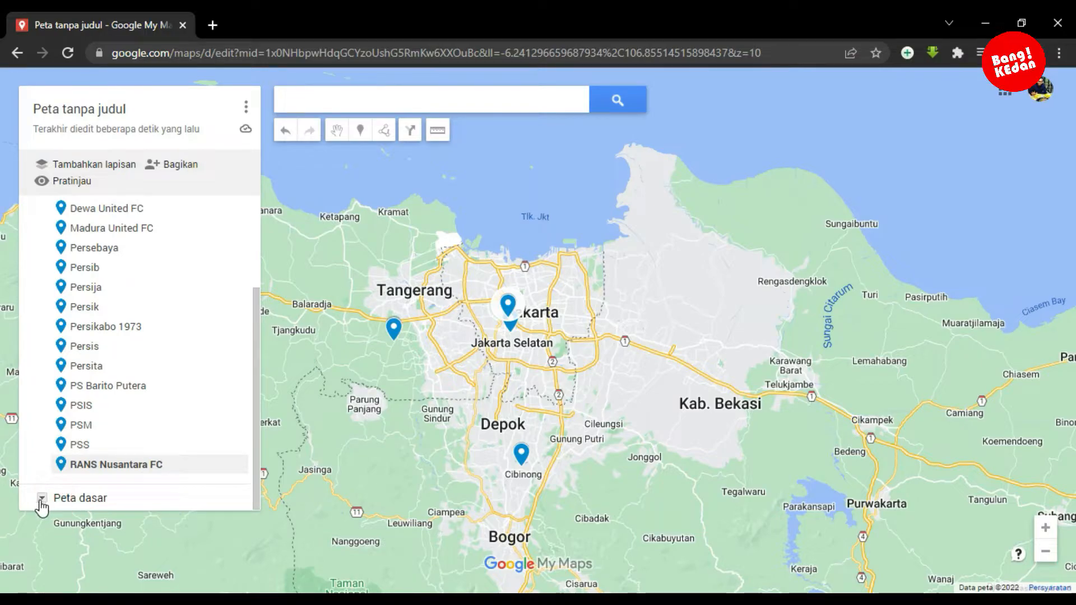
click(41, 502)
click(193, 351)
drag(595, 425, 538, 330)
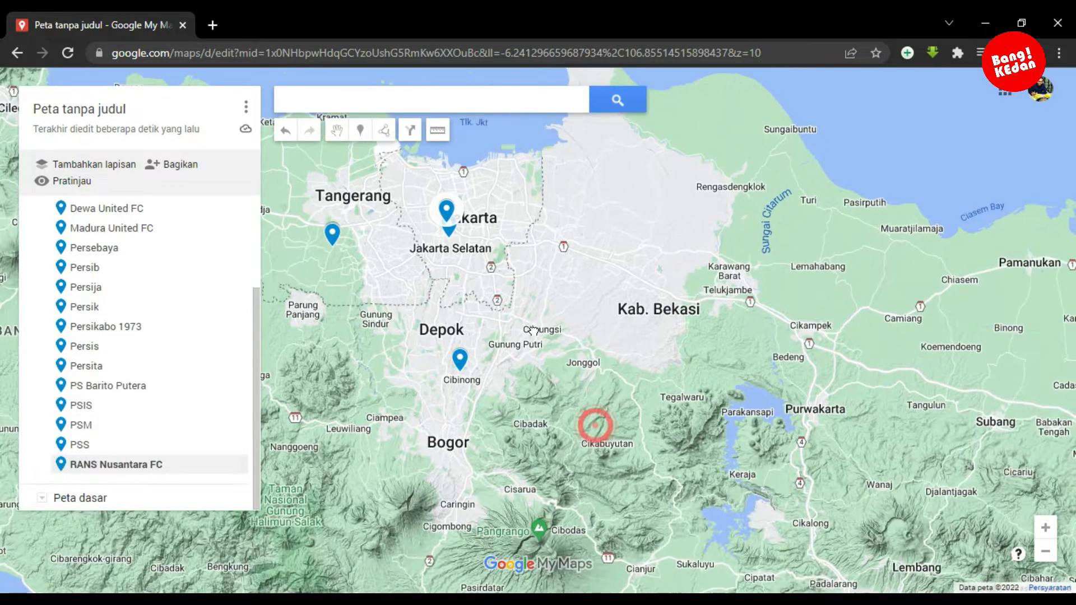
scroll(541, 331, down, 1)
drag(645, 400, 670, 364)
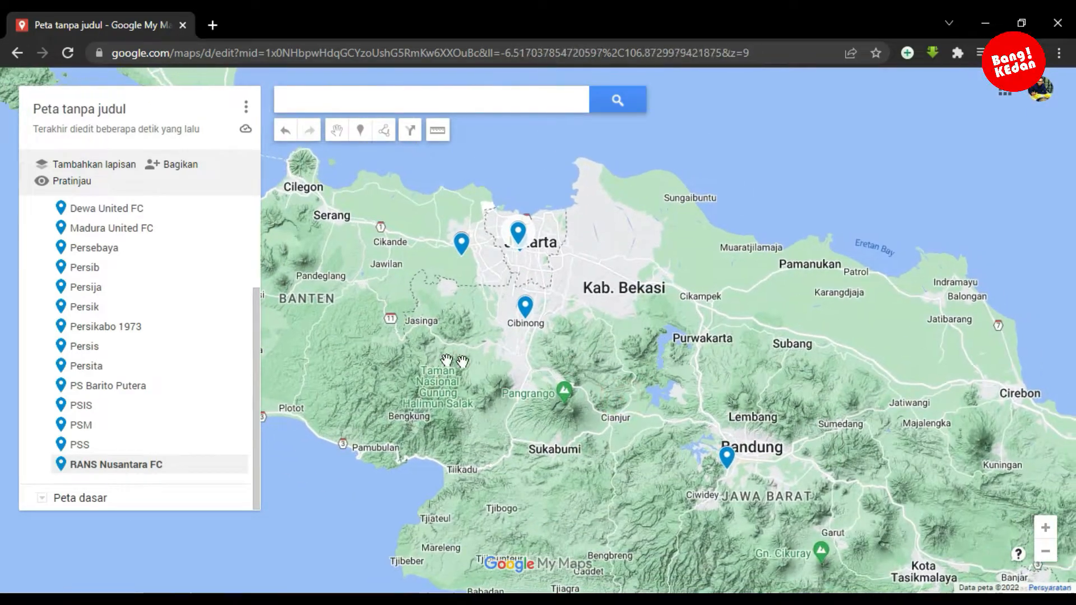
Step: Group the Book2.xlsx layer's places by the Klub data column and label the placemarks with Klub
scroll(132, 359, up, 3)
click(62, 232)
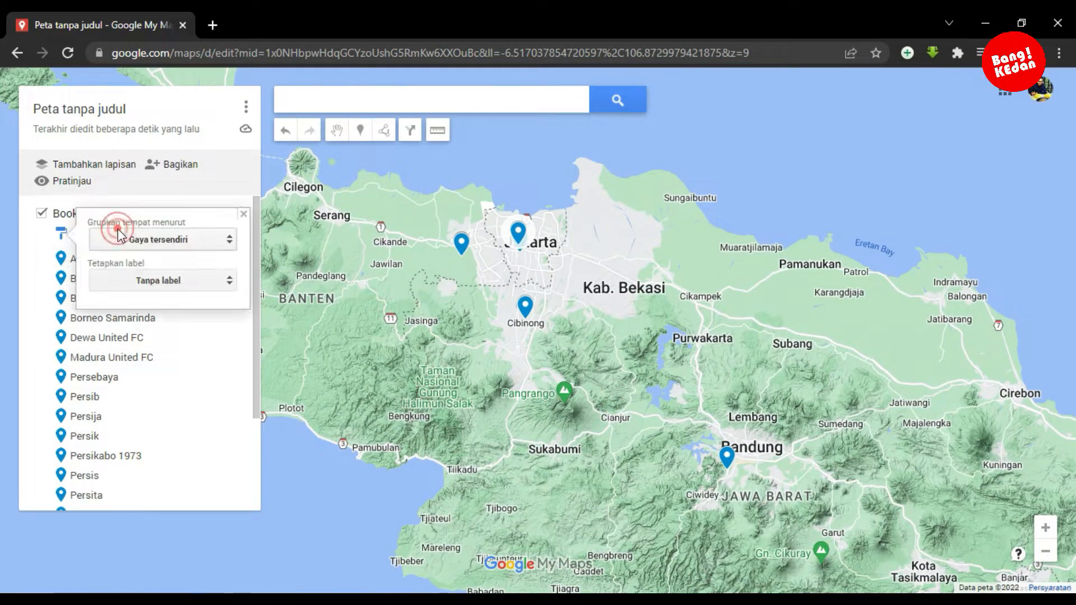
click(157, 240)
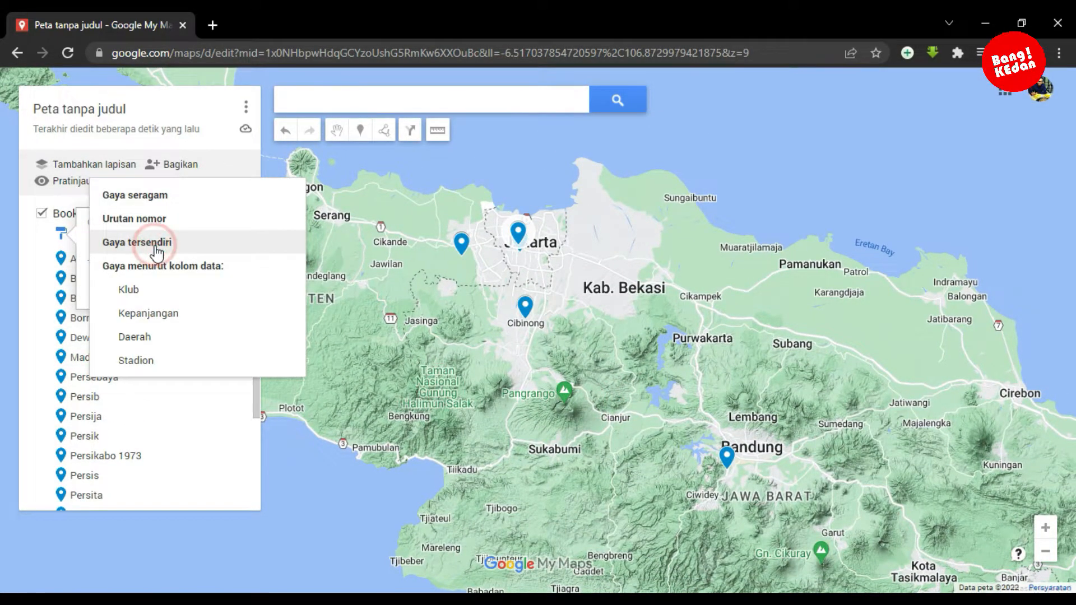
click(130, 292)
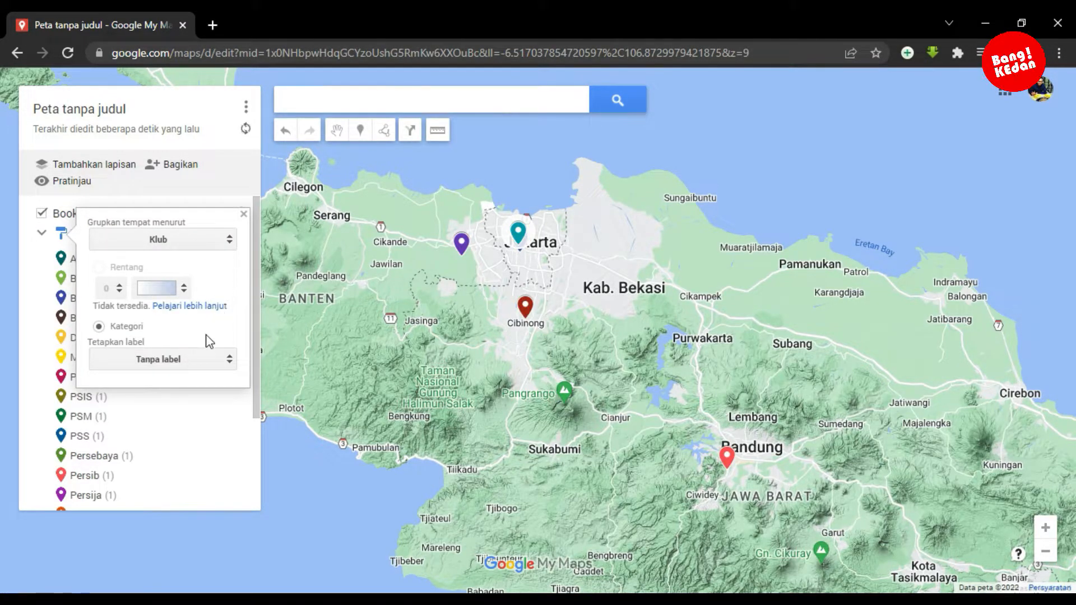
click(183, 364)
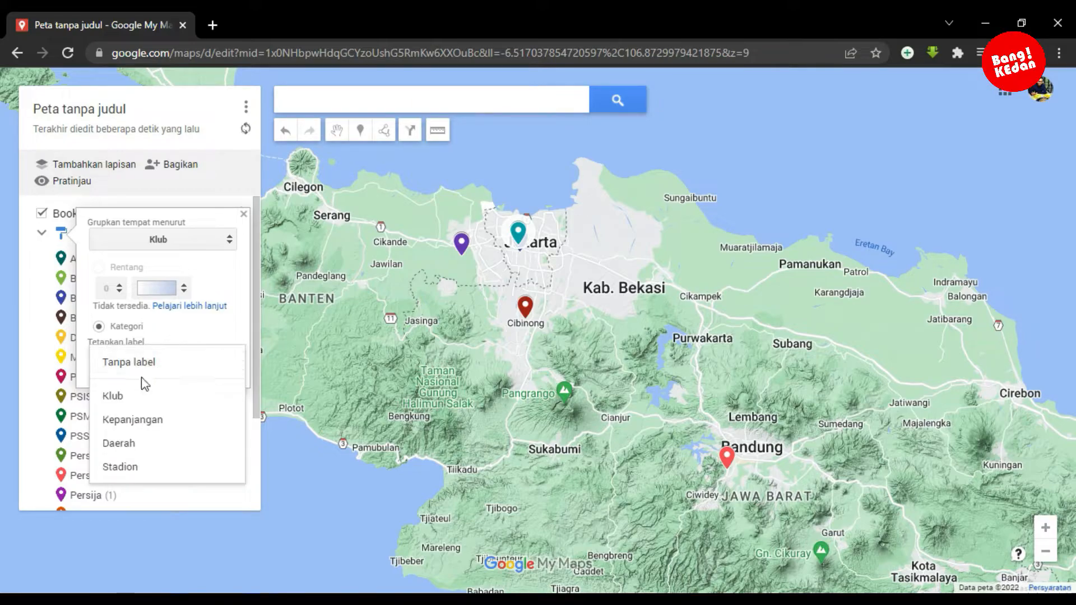
click(120, 395)
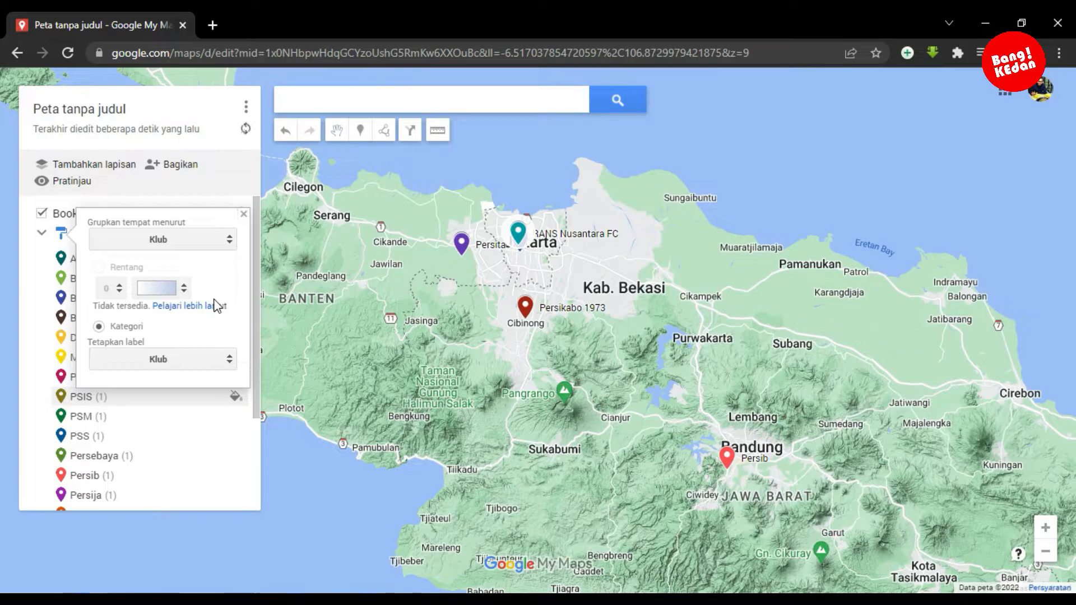
click(243, 215)
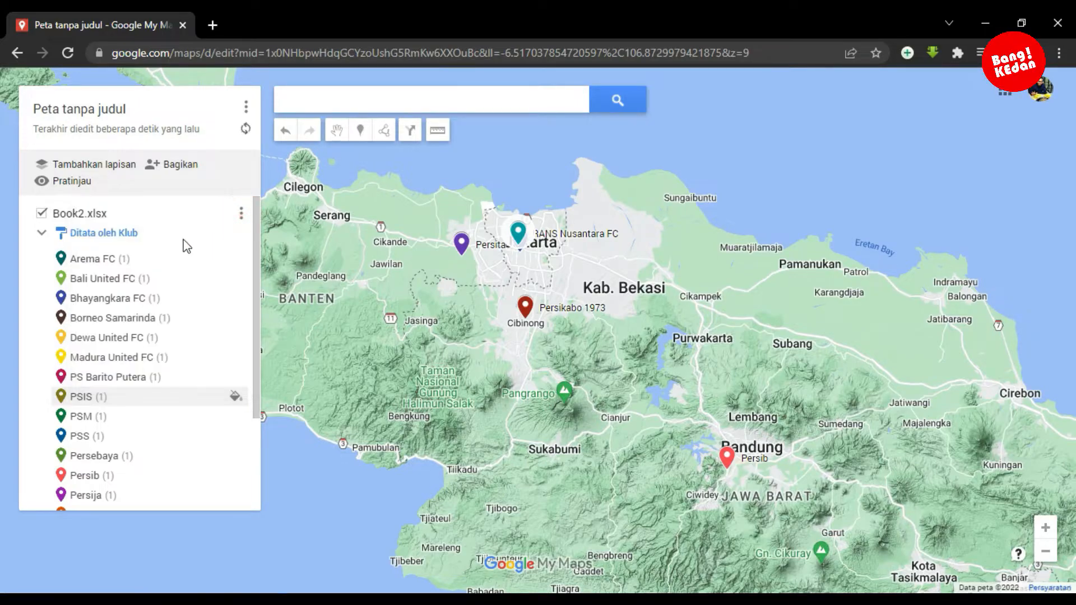
scroll(181, 245, down, 2)
scroll(179, 255, up, 2)
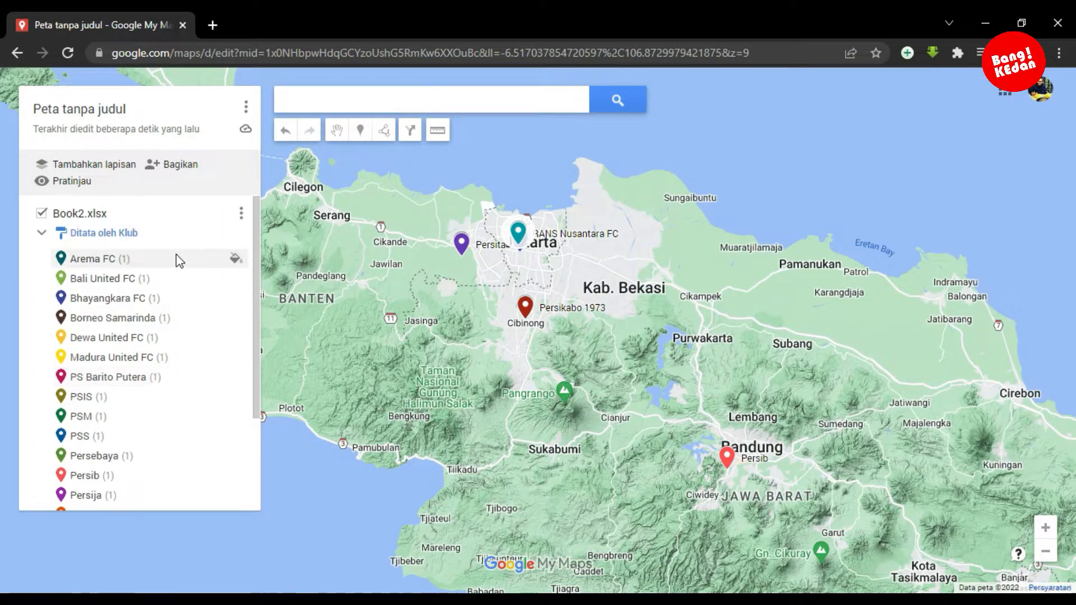
Step: Give the Arema FC category the football player icon from the popular icons
click(214, 267)
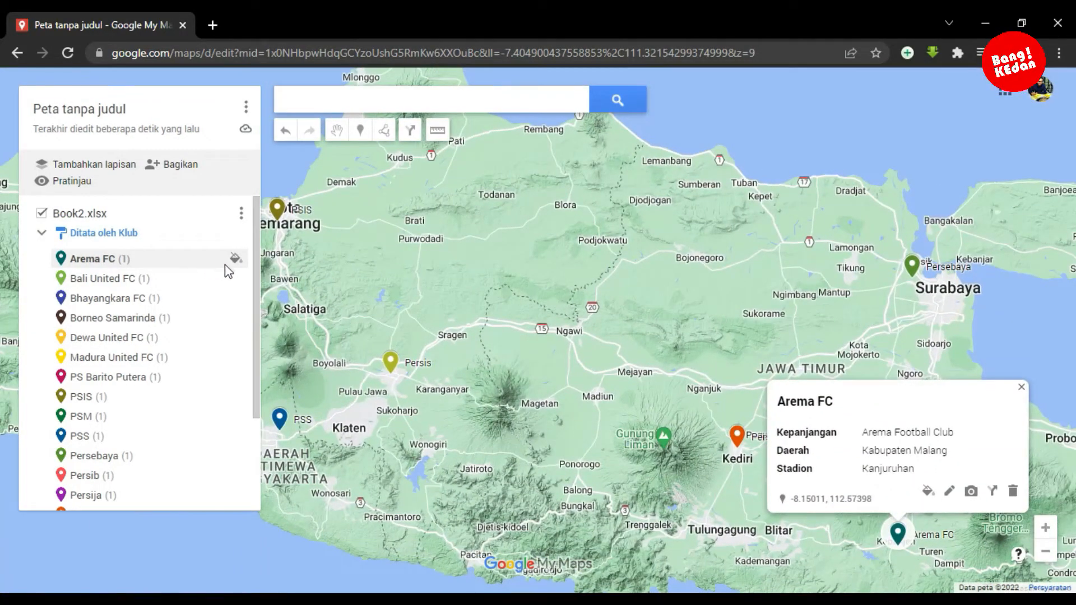
click(236, 262)
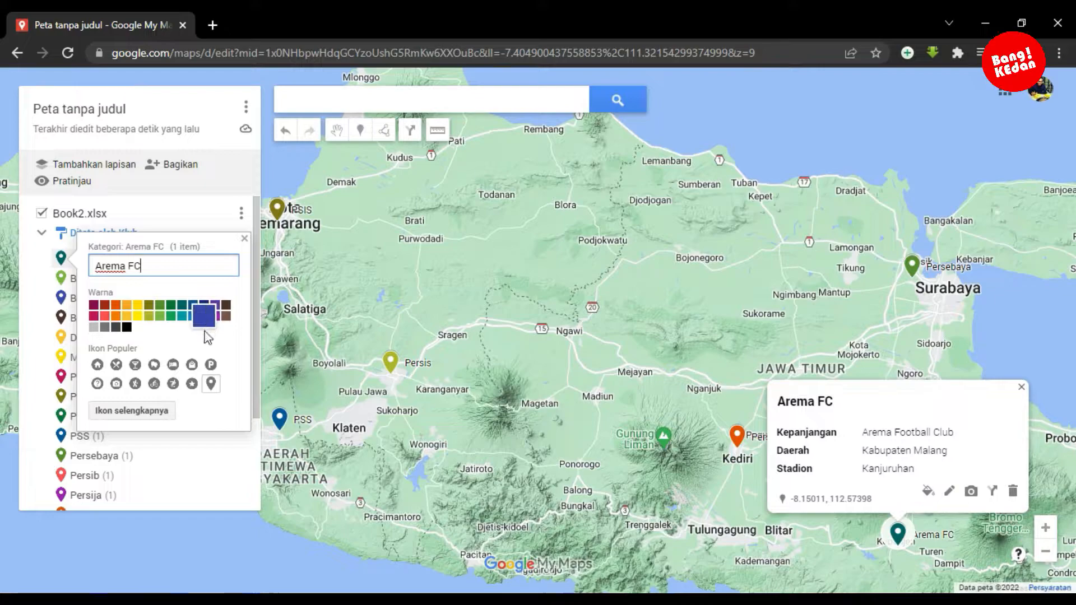
click(174, 385)
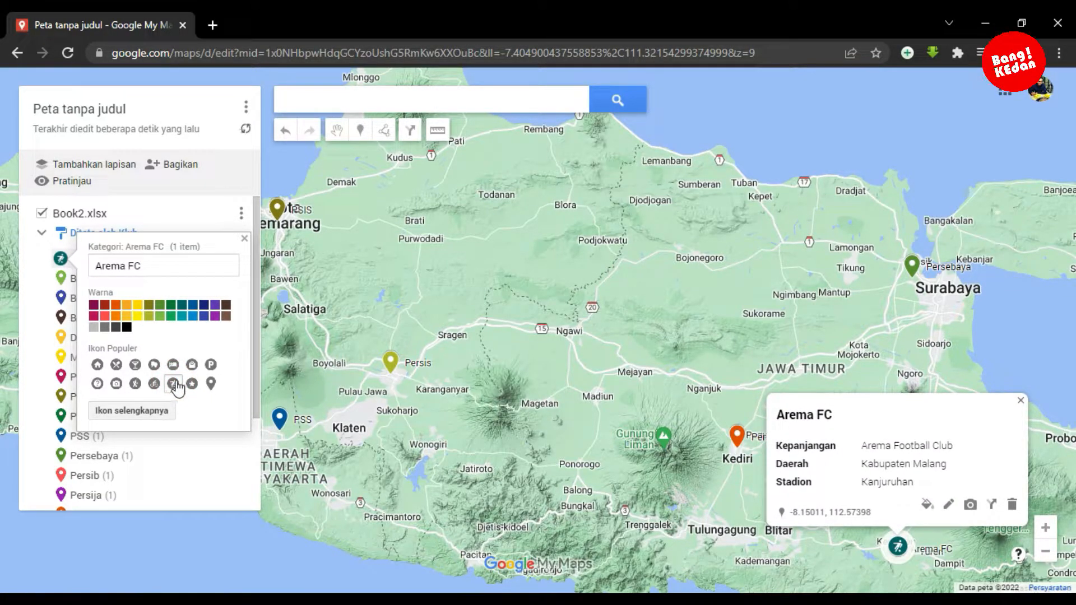
Step: Change the Bali United FC category's icon to the football player as well
click(60, 272)
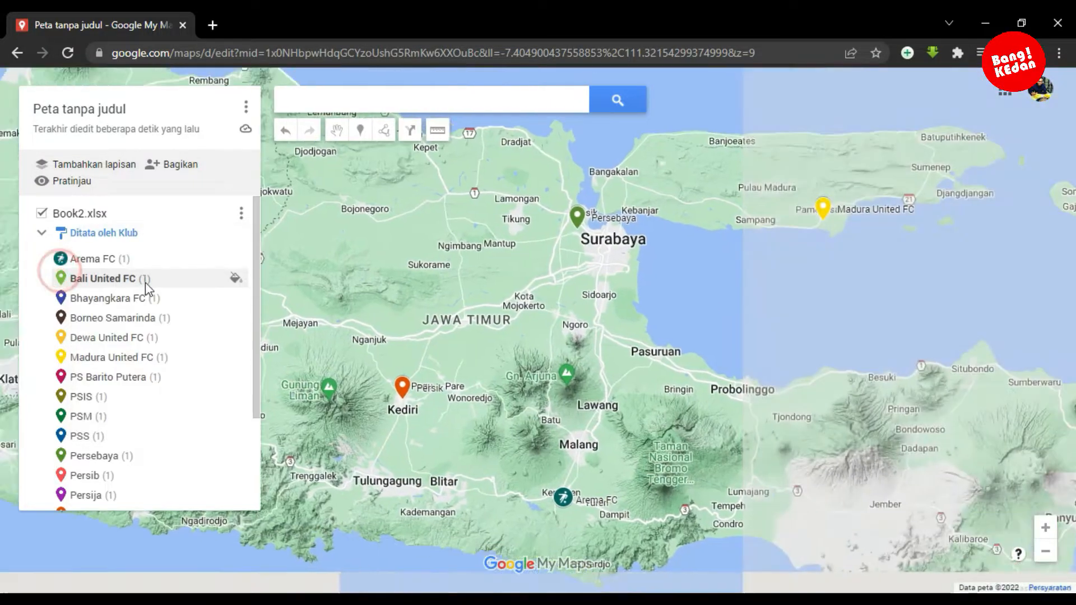
click(234, 279)
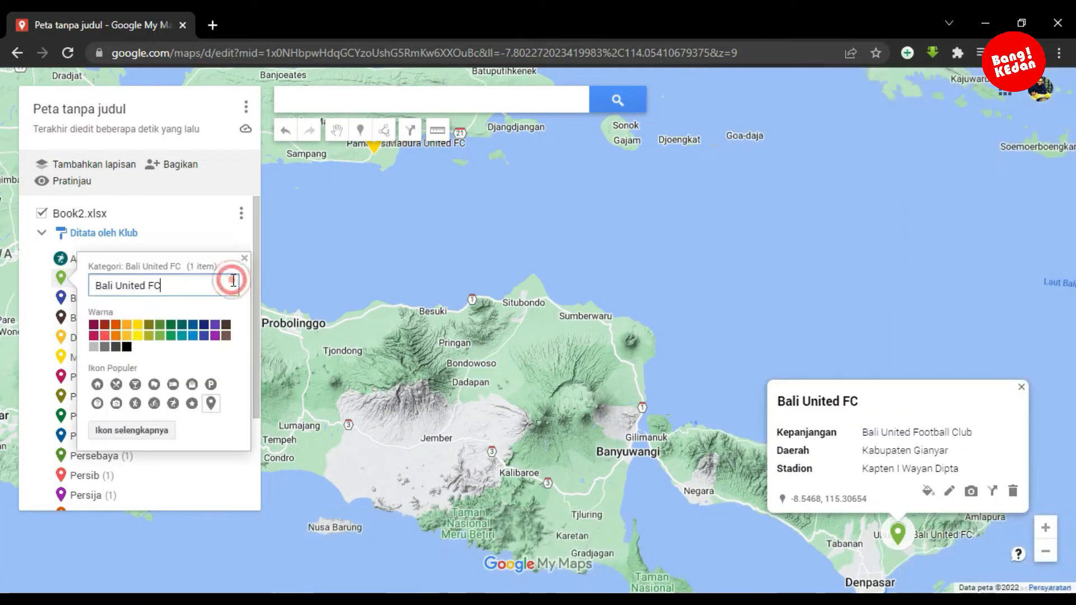
click(175, 404)
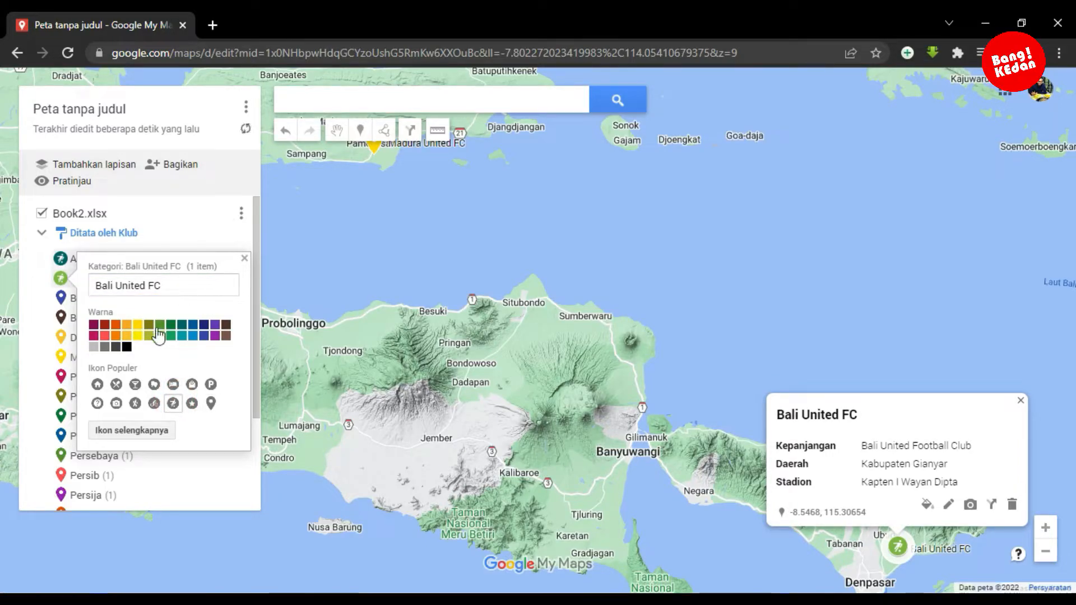
Step: Apply the same football player icon to the Bhayangkara FC category
click(70, 298)
click(234, 298)
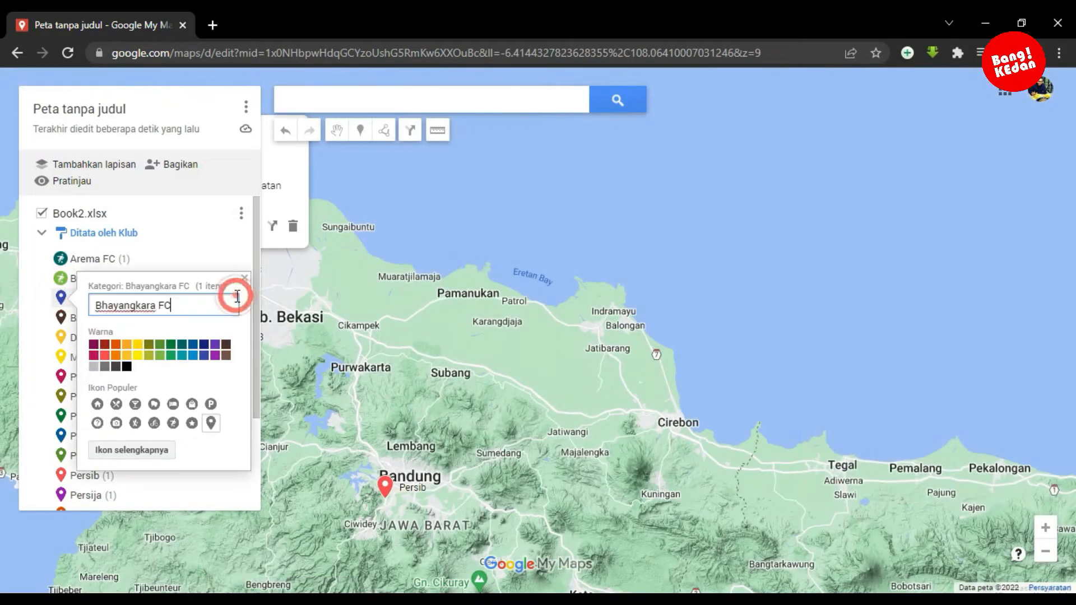
click(232, 295)
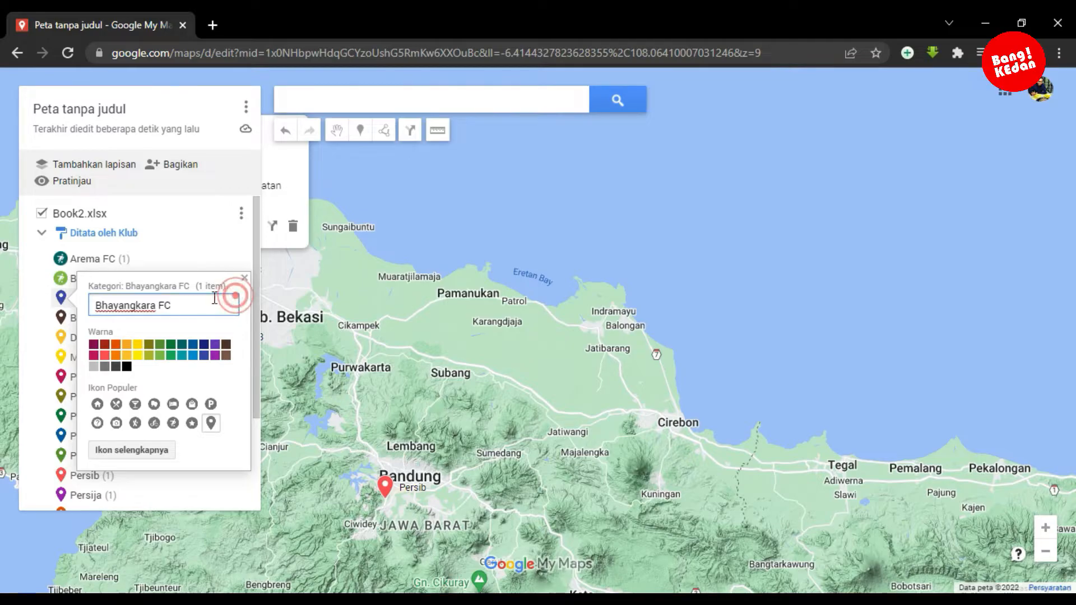
click(69, 302)
click(88, 299)
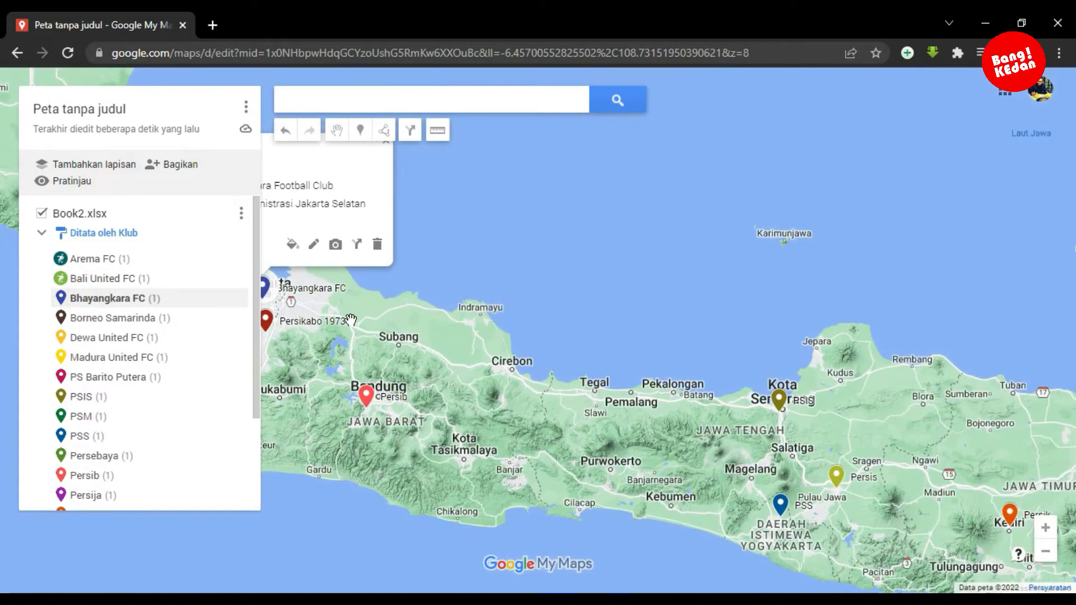
click(234, 298)
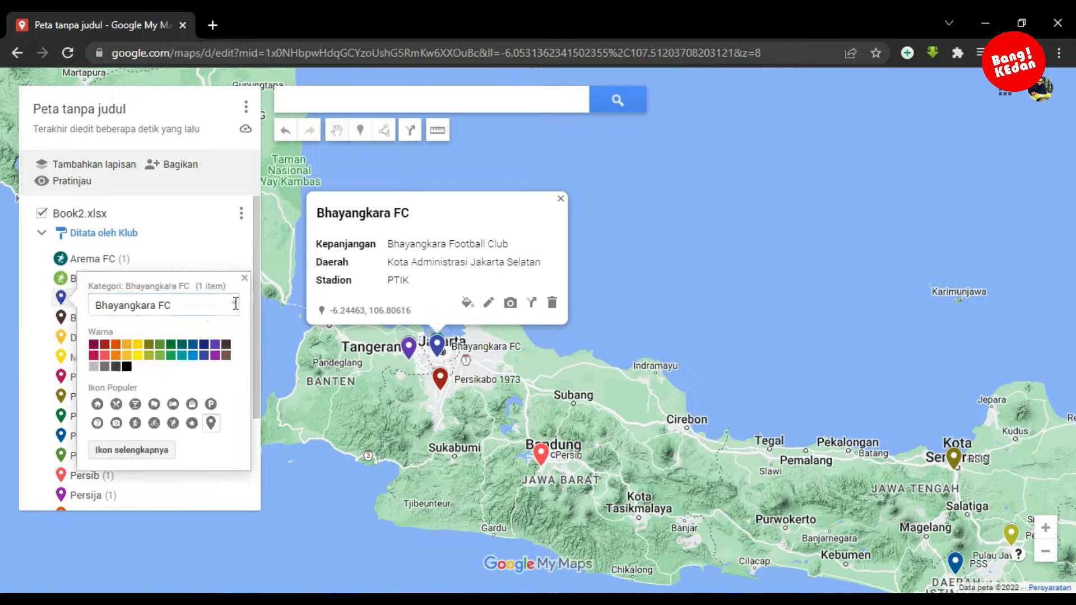
click(176, 422)
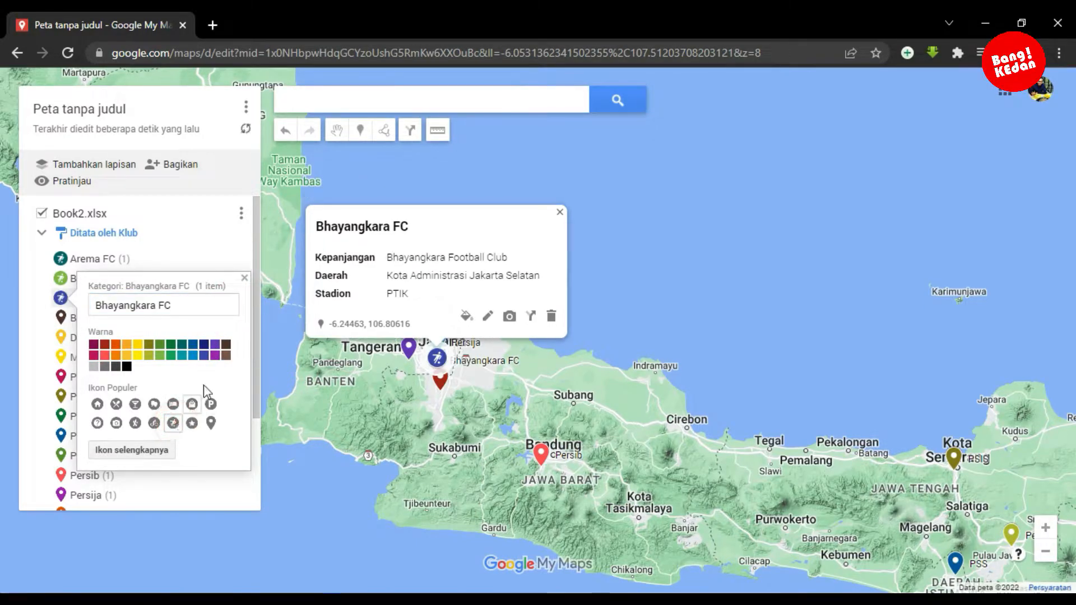
Step: Expand the club categories in the Book2.xlsx layer, dismiss the Arema FC details and view the placemarks across Java
click(231, 258)
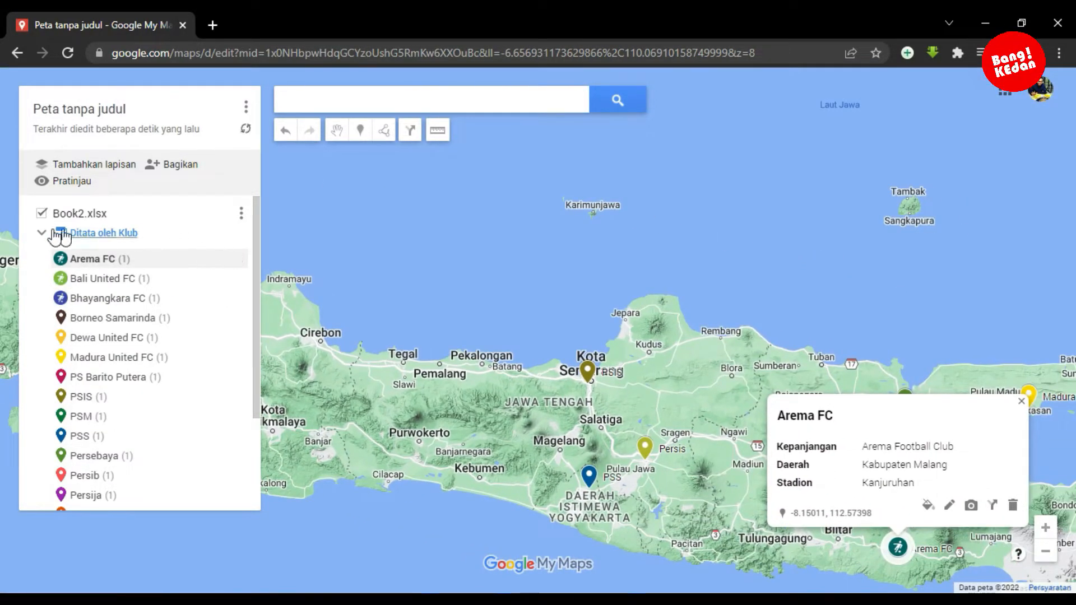
click(40, 234)
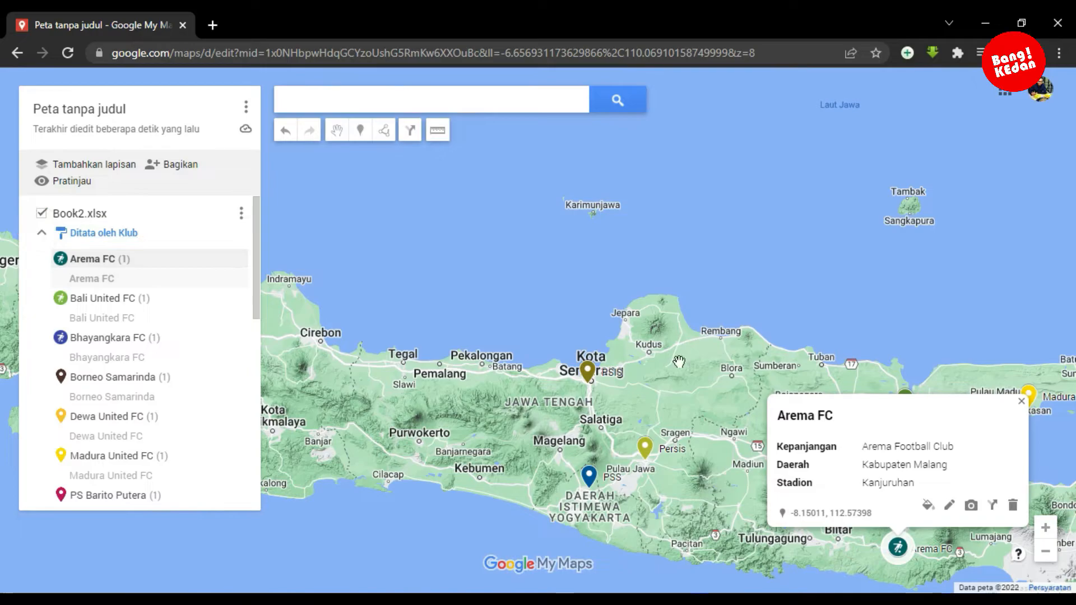
click(1021, 402)
scroll(582, 327, down, 1)
drag(559, 323, 623, 367)
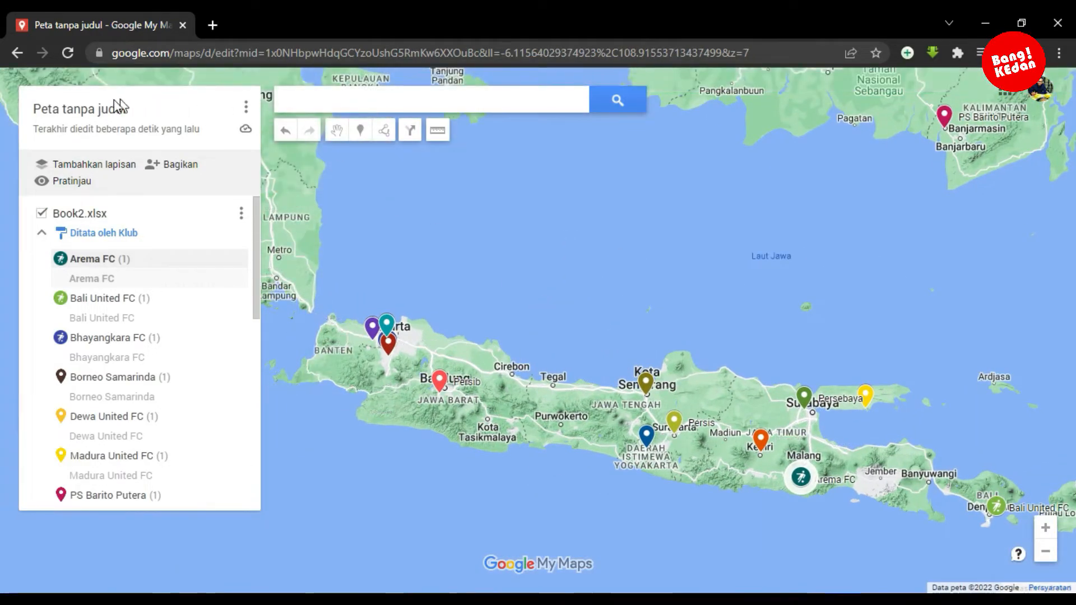
Step: Rename the untitled map as Liga 1 and save the title
click(101, 110)
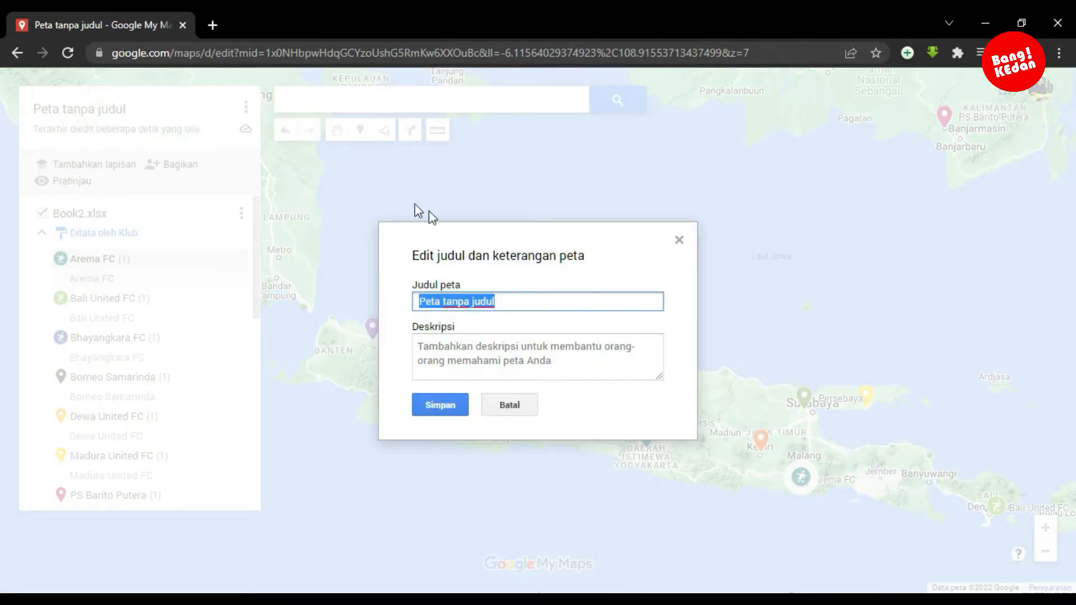
text(Liga 1)
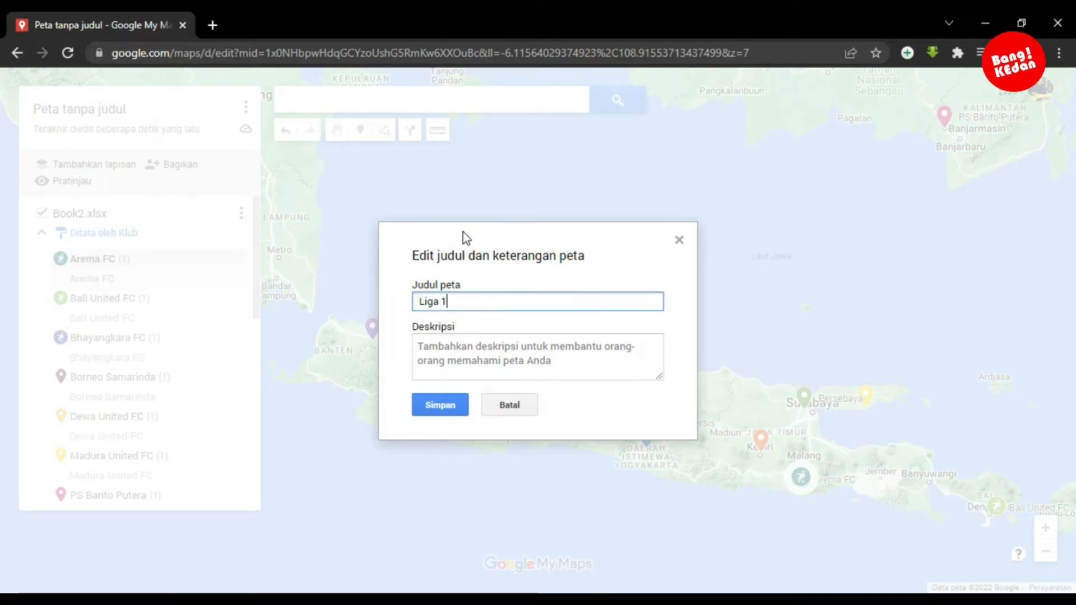
click(441, 404)
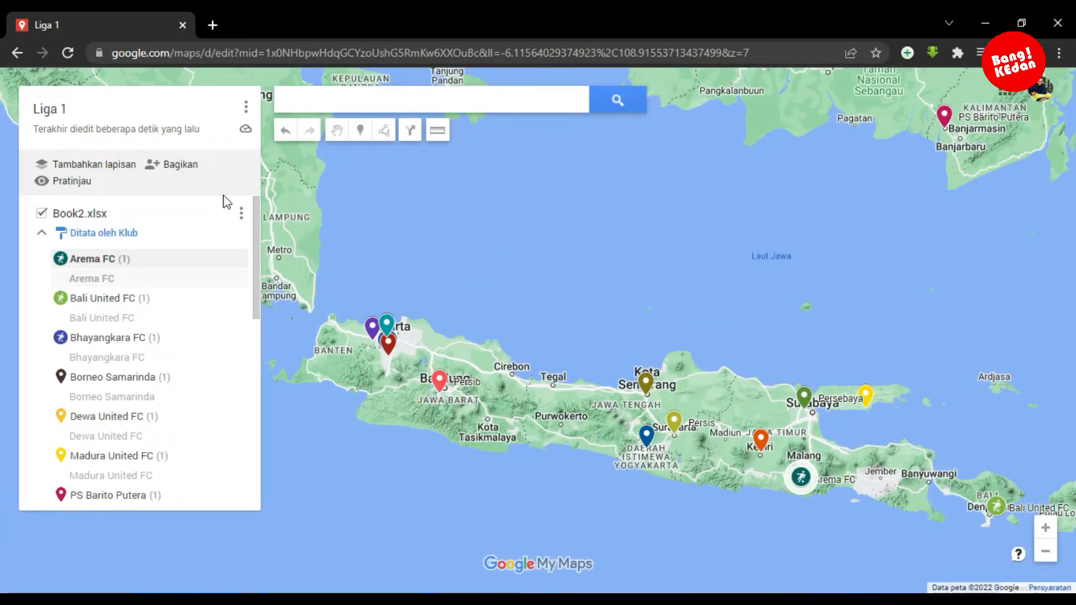
Step: Add the description "Klub Sepakbola" to the Liga 1 map and save it
click(48, 109)
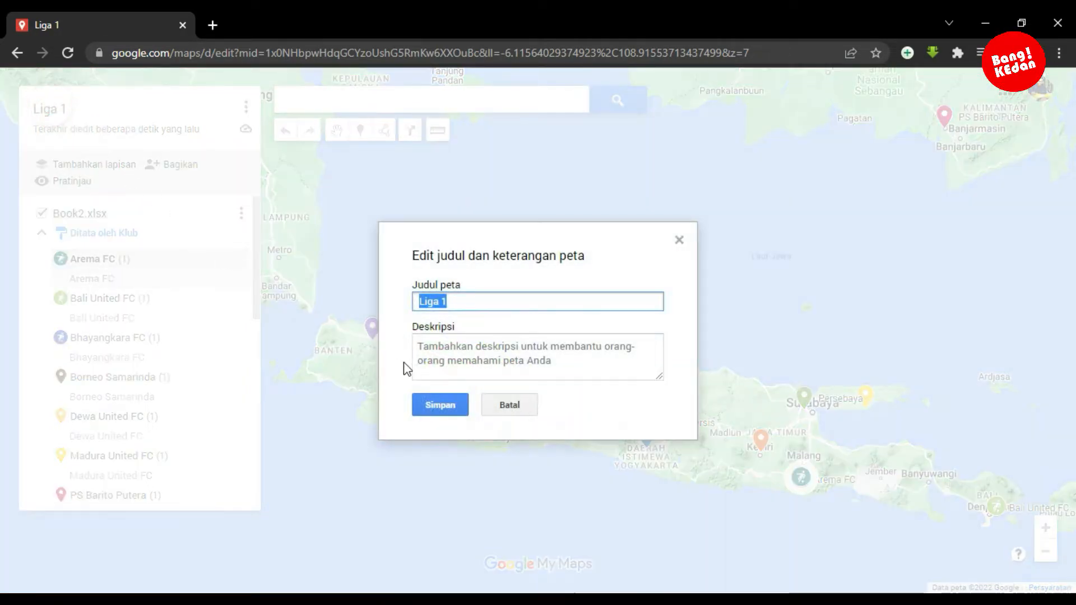
click(497, 361)
text(Klu)
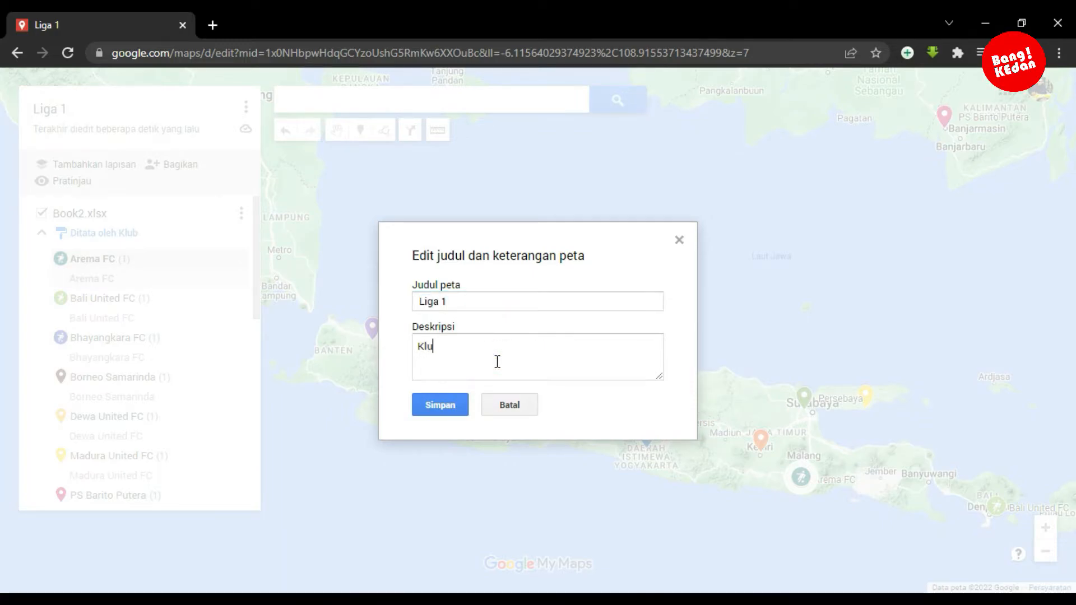
text(b Sepakbola)
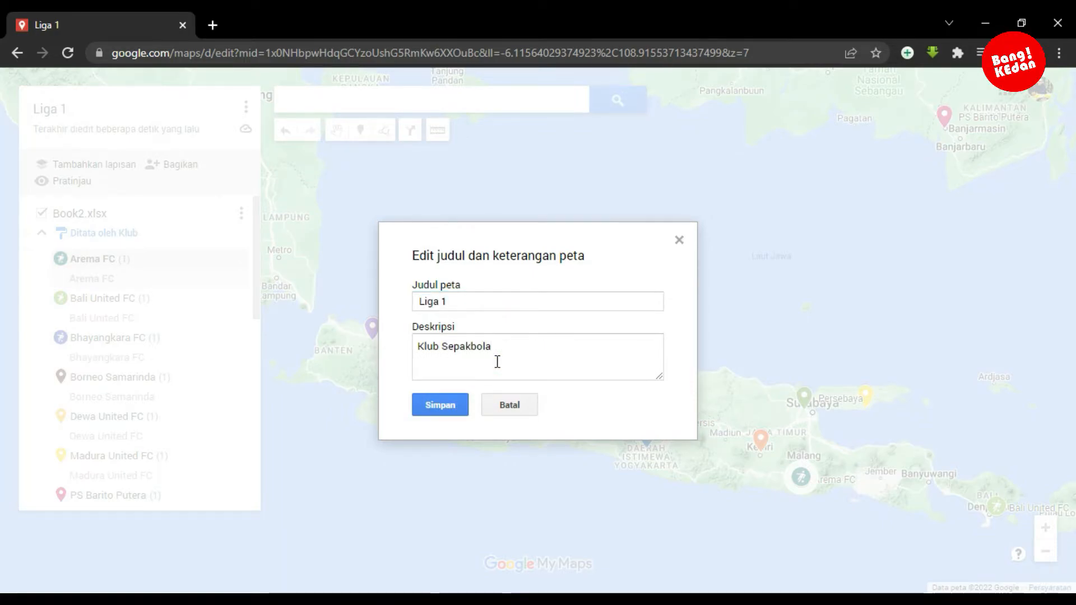
click(443, 406)
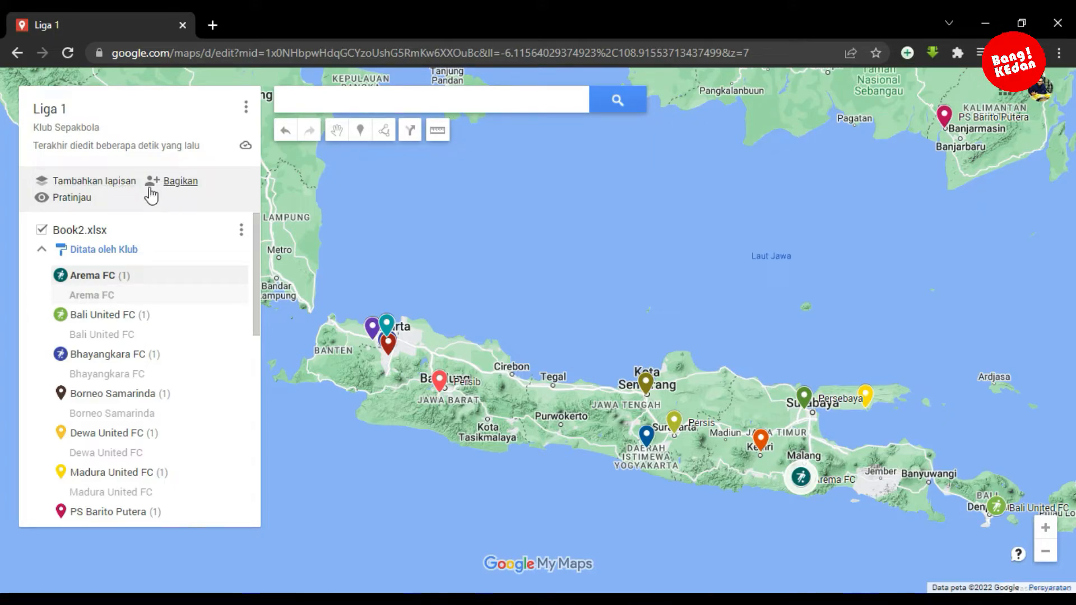
Step: Preview the Liga 1 map as viewers see it, and return to the map editor
click(66, 204)
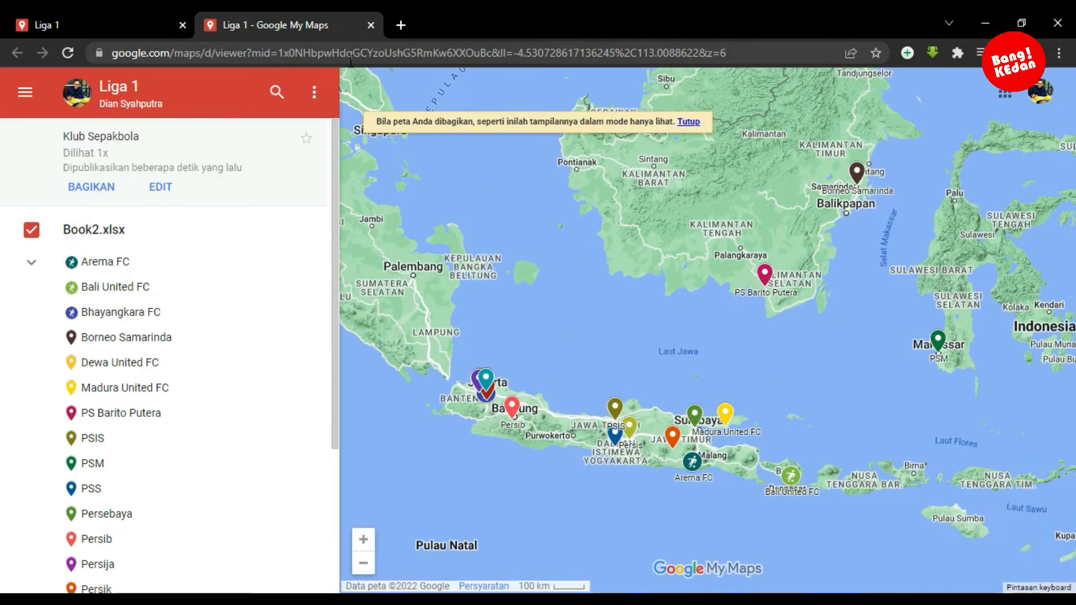
click(370, 24)
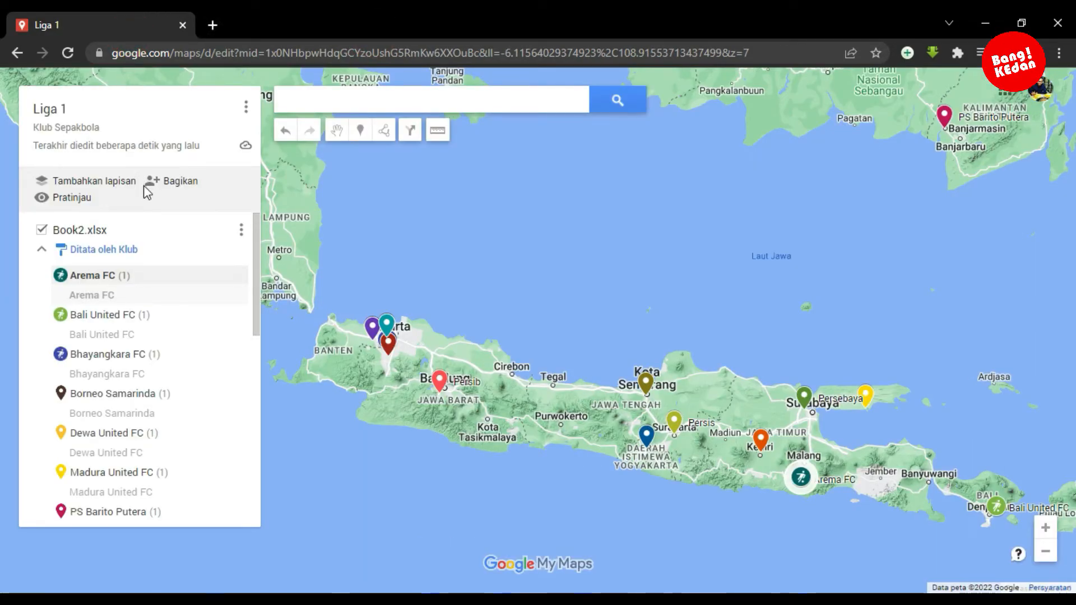
Step: Share the Liga 1 map so anyone with the link can view it and others can search for and find it on the internet
click(166, 182)
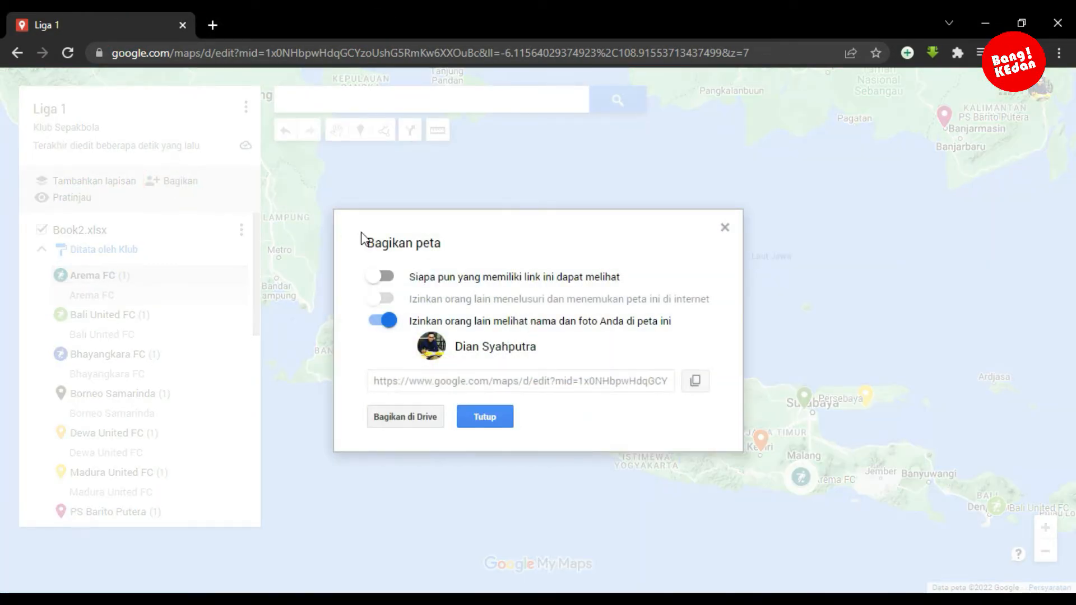
click(384, 277)
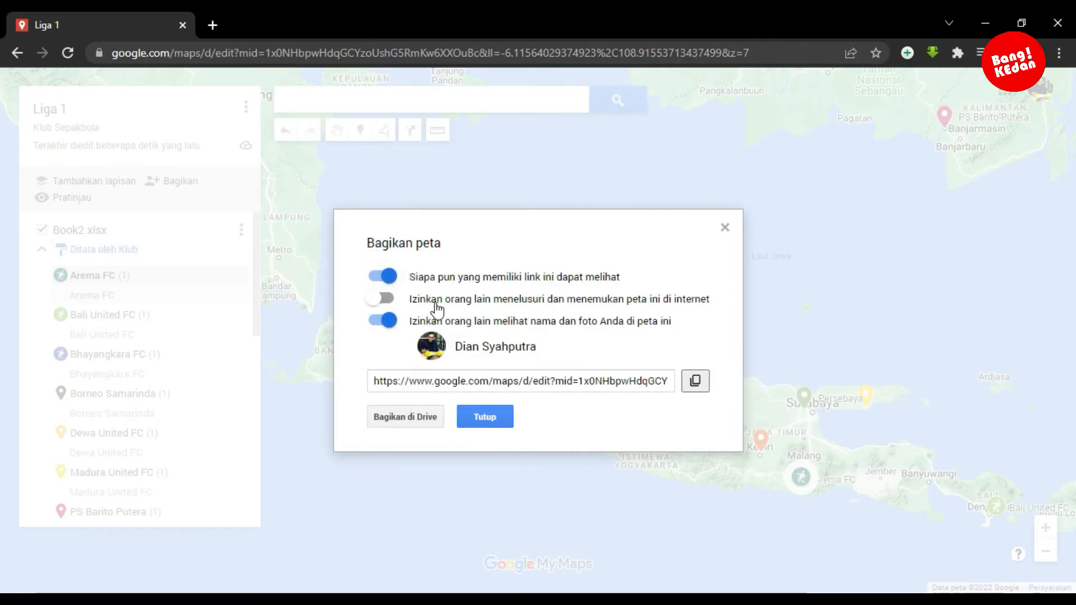
click(377, 301)
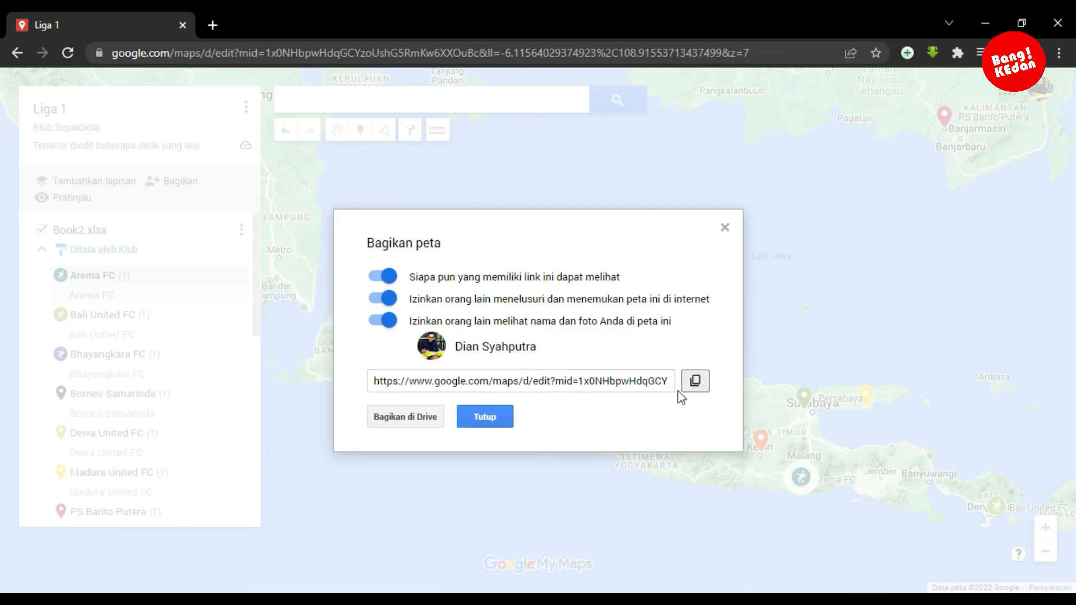
click(486, 417)
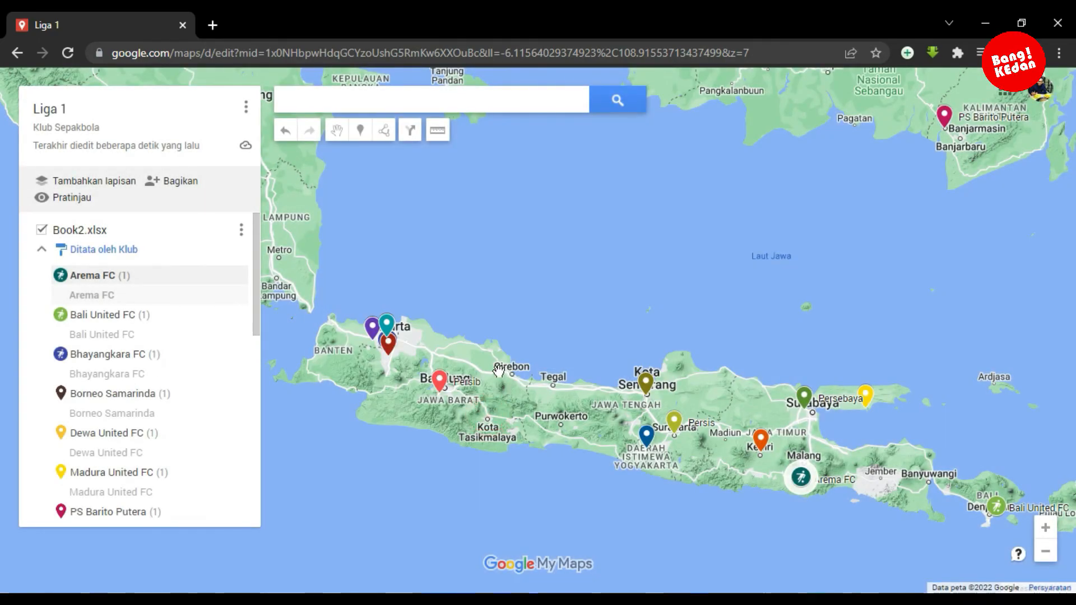